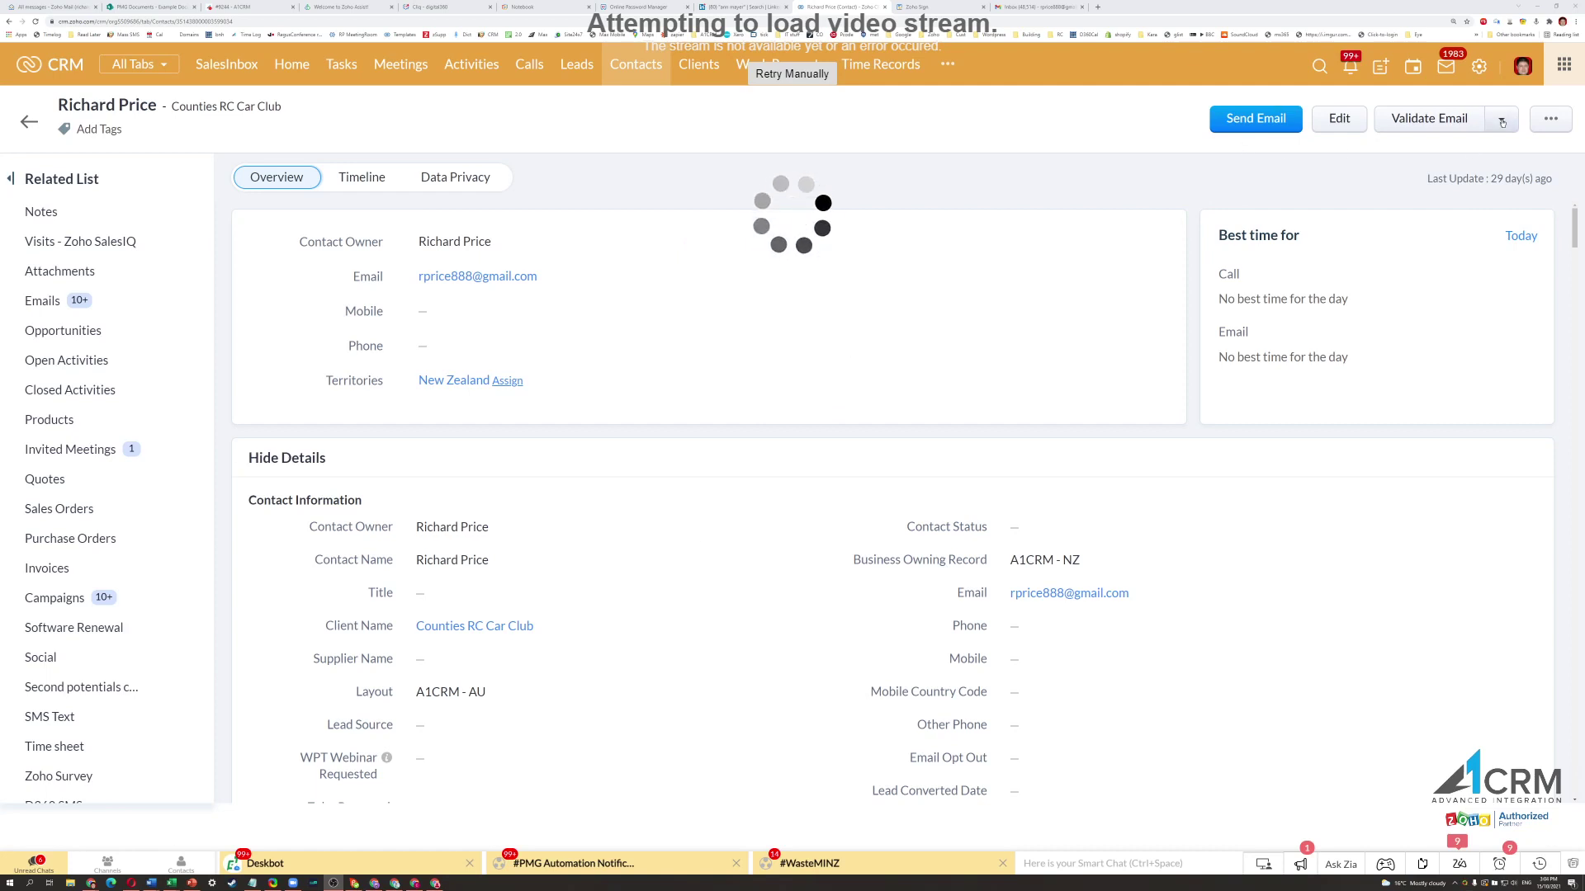
Choose Mail Merge from the contact's more-actions menu to bring up the NDA.docx template.
left_click(1551, 118)
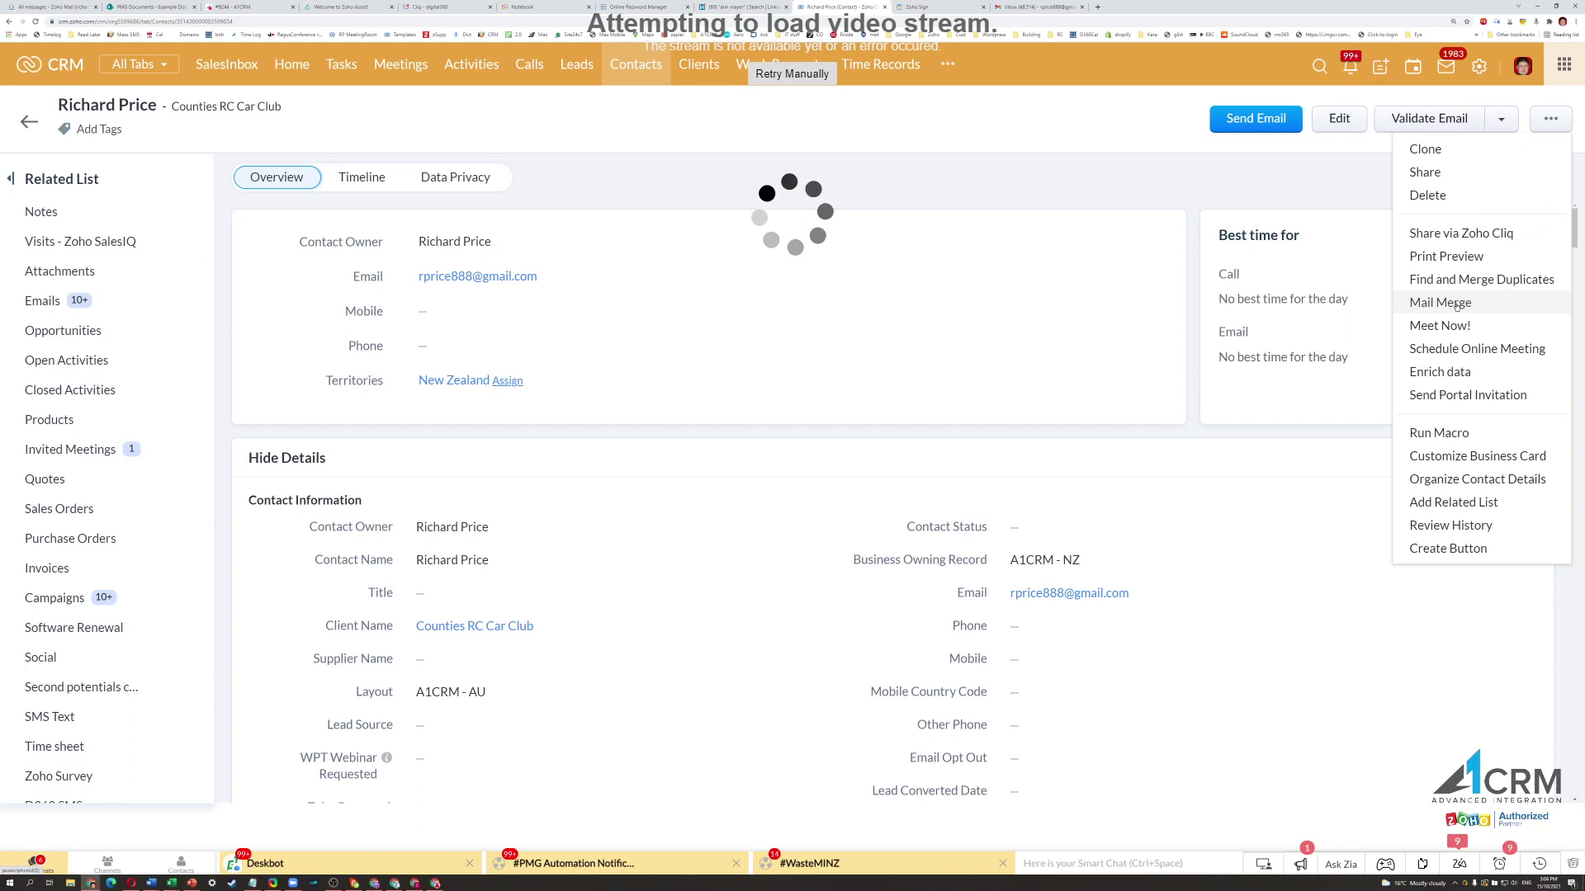
left_click(1456, 303)
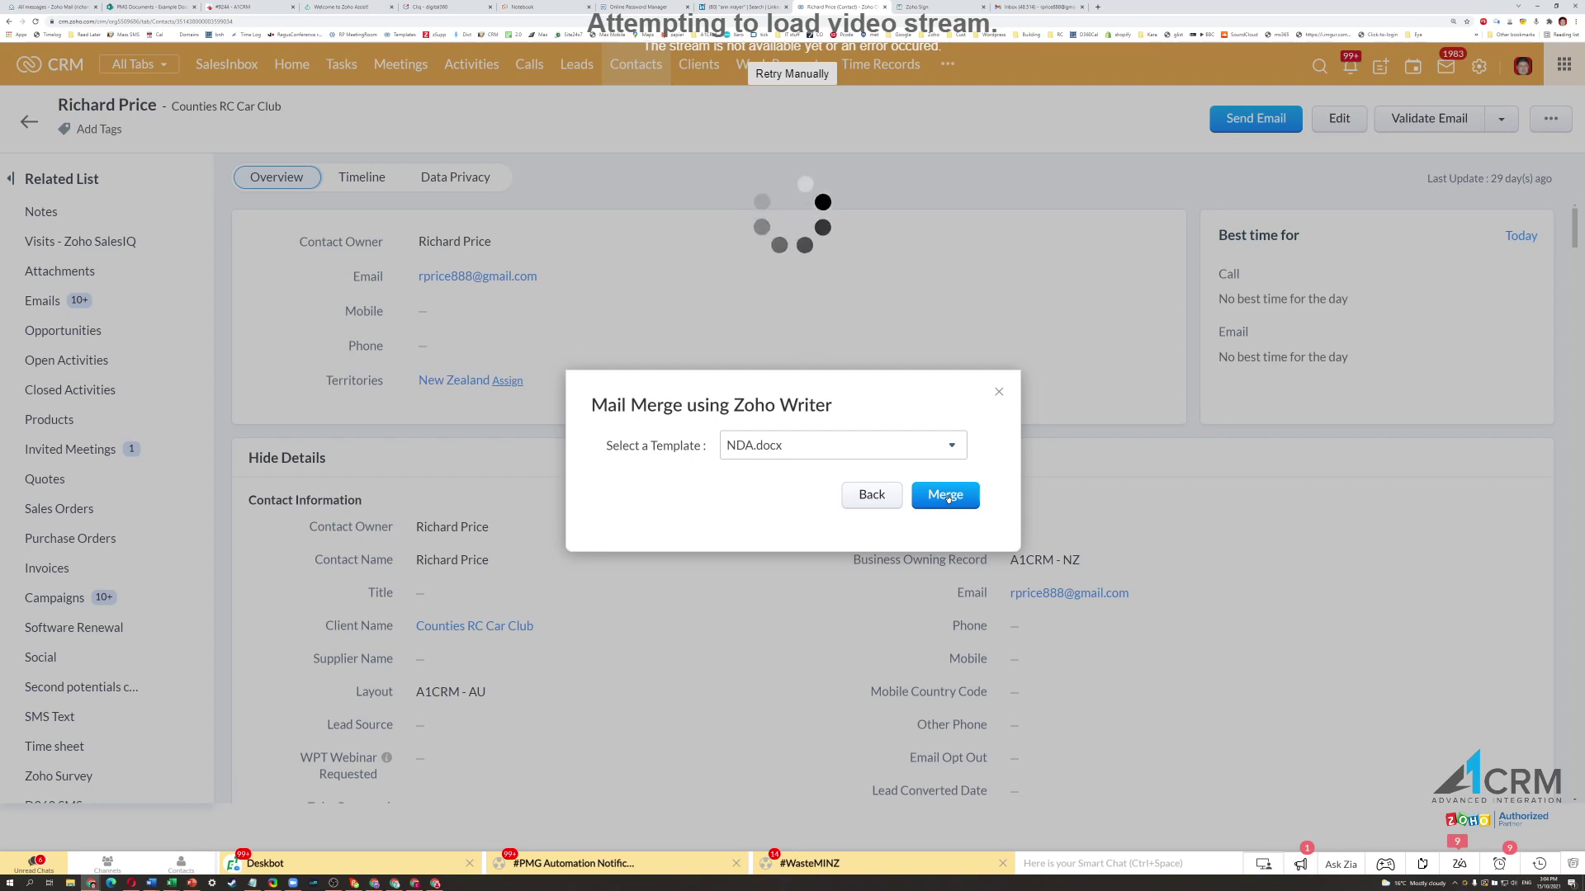
Merge the contact into NDA.docx and preview the agreement with their name and email filled in.
left_click(946, 496)
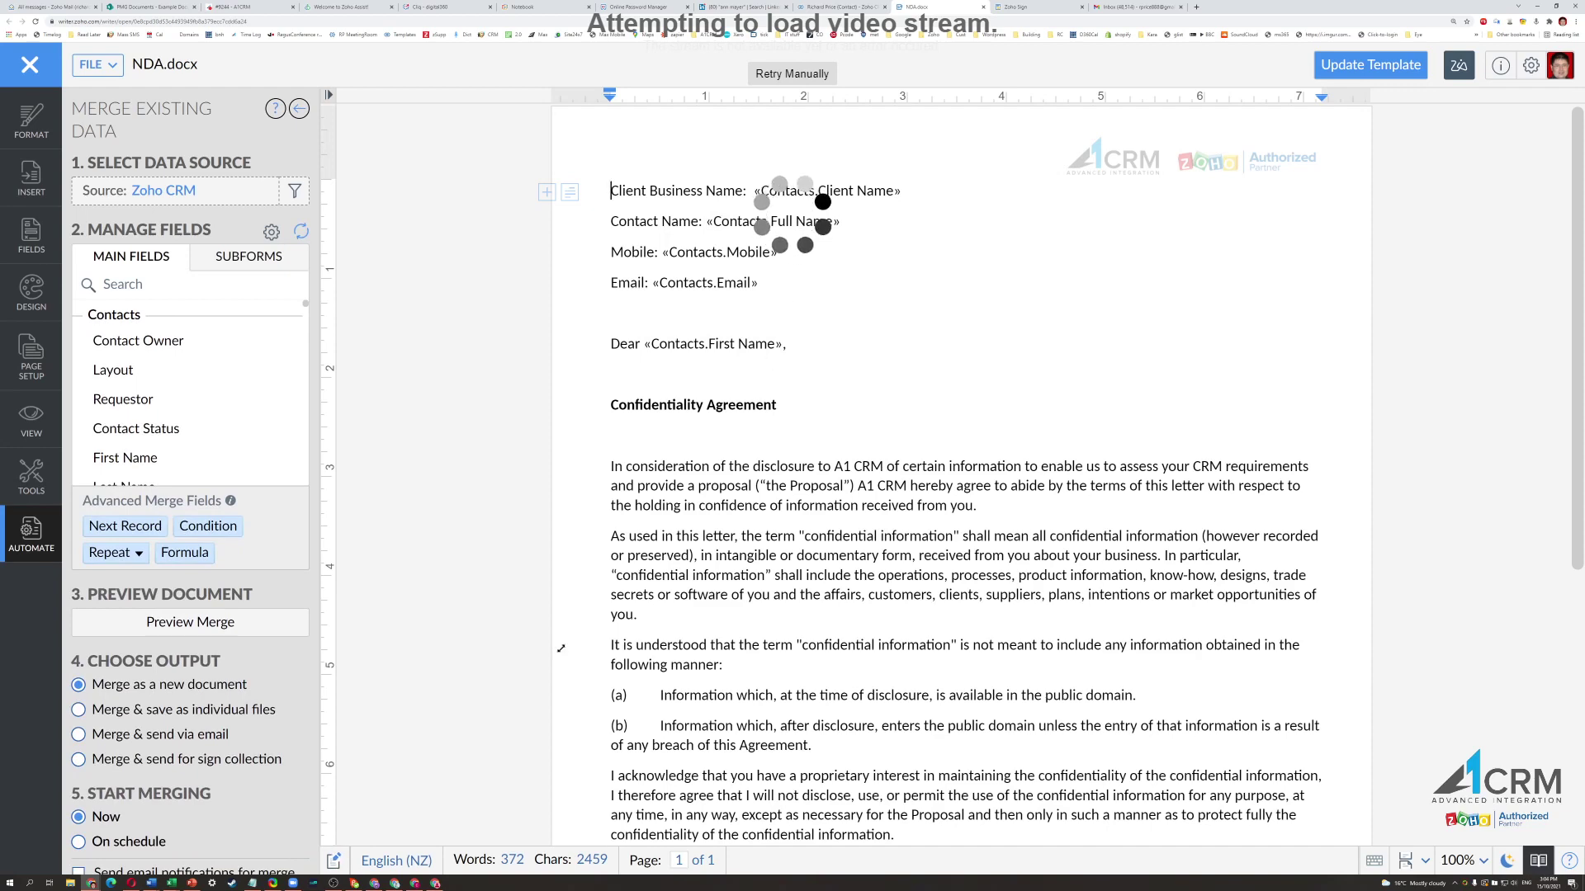
left_click(190, 621)
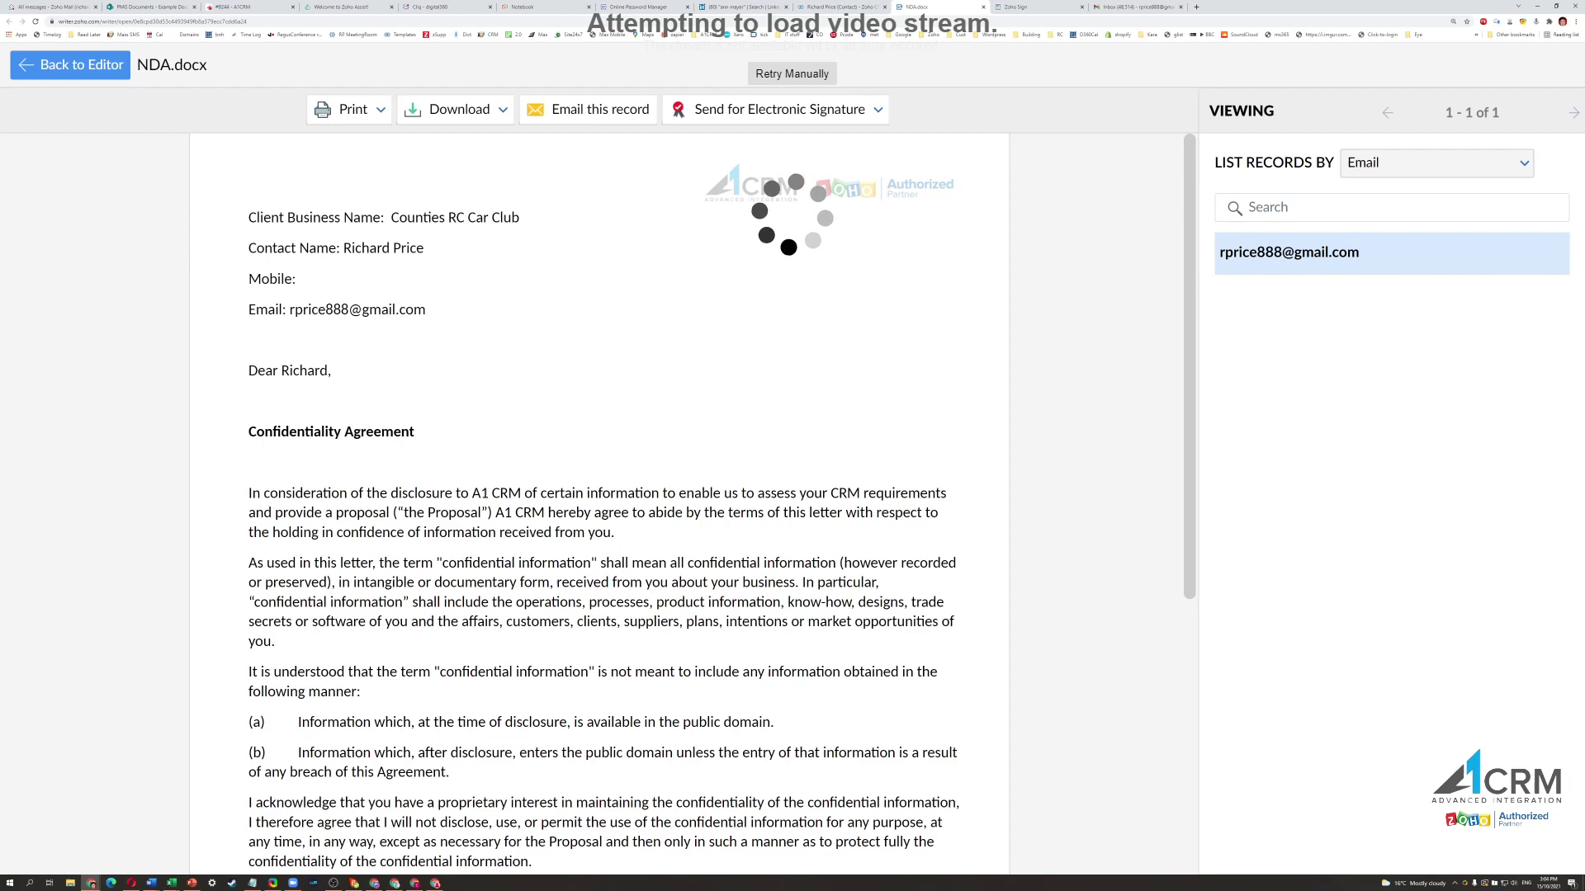
Upload the merged NDA to Zoho Sign as NDA.docx.pdf for electronic signature.
scroll(303, 693, "down", 5)
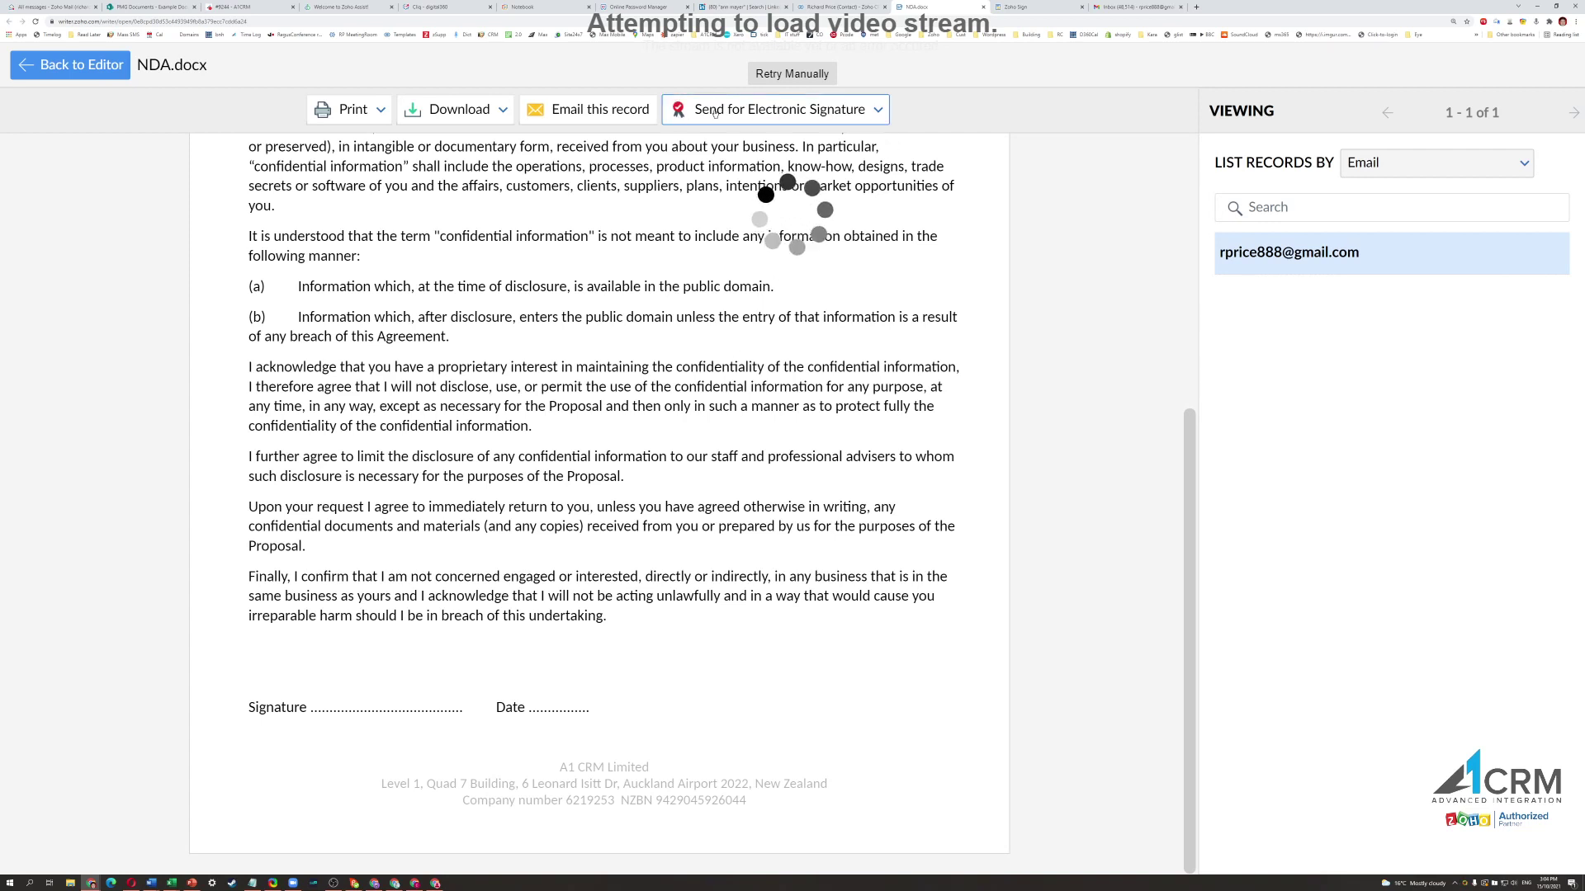
left_click(715, 110)
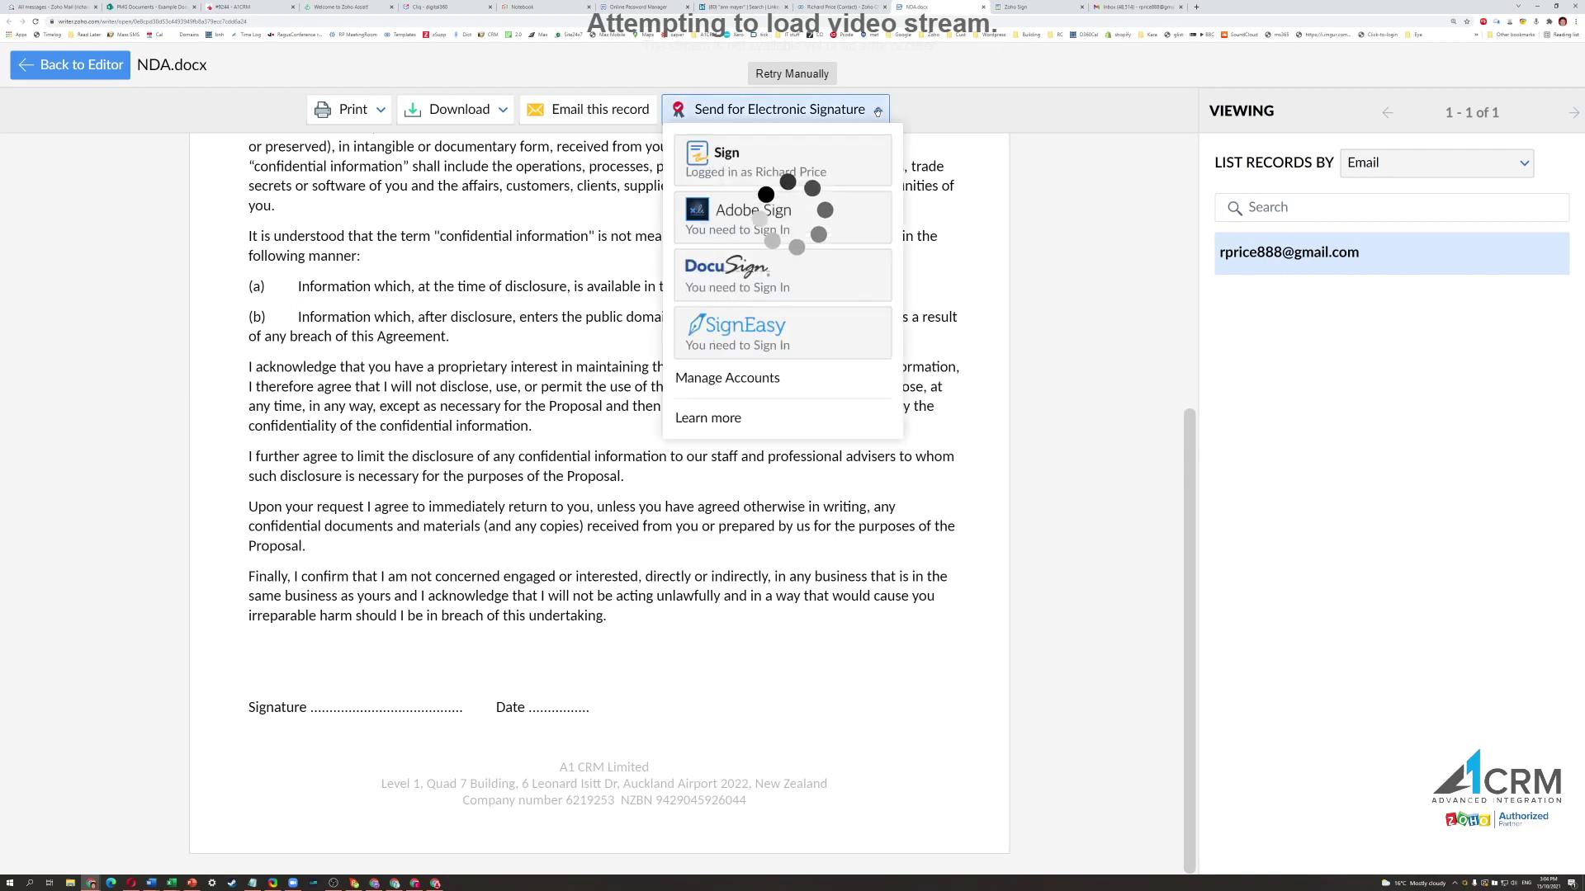
left_click(779, 162)
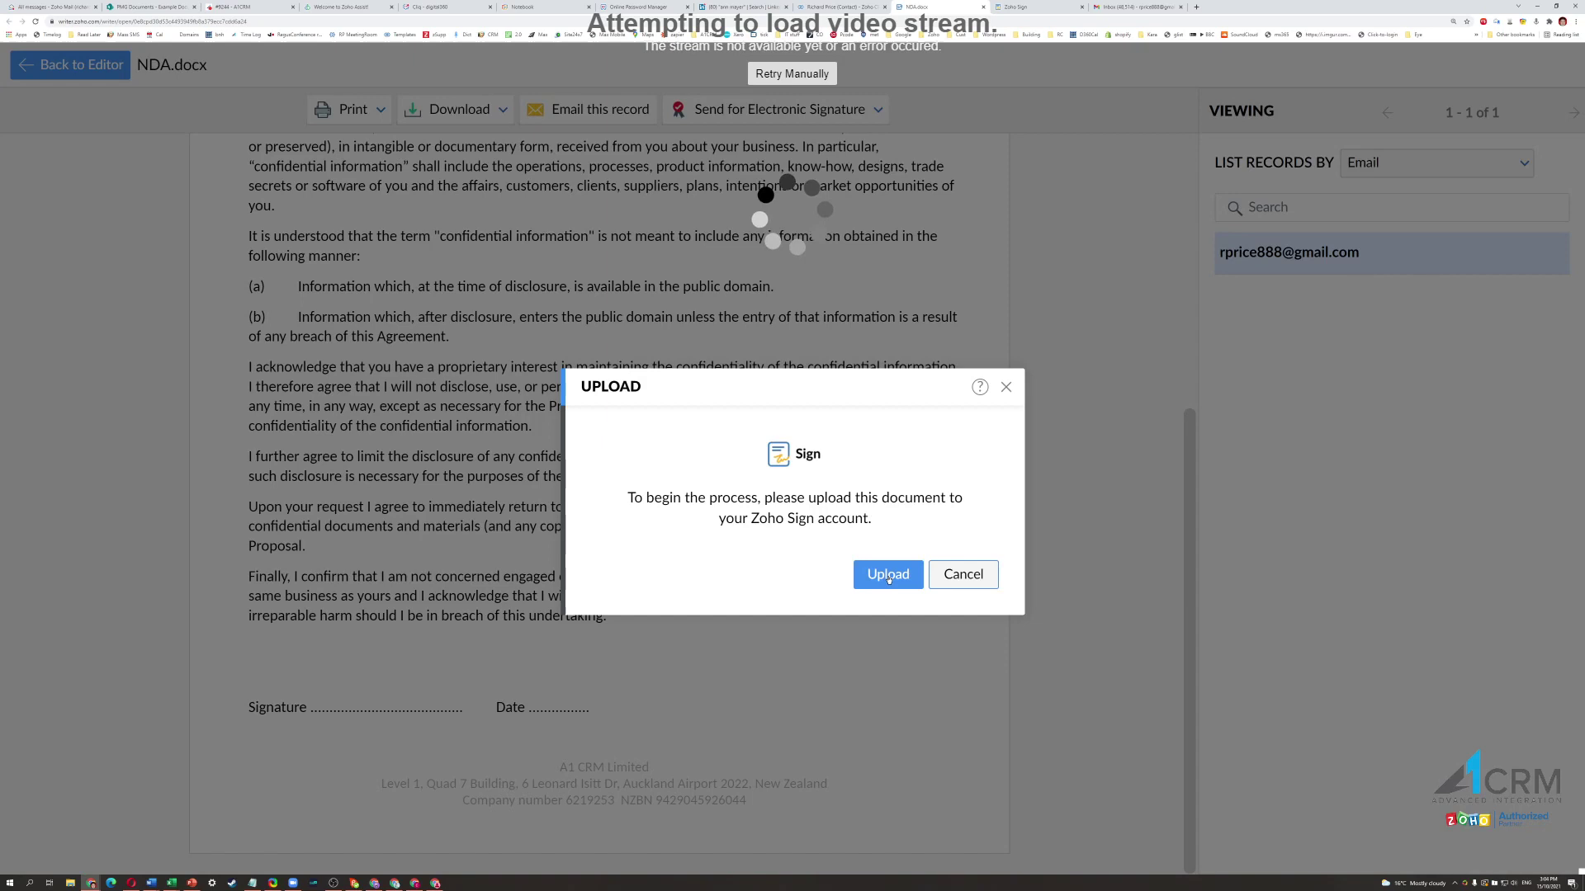
left_click(888, 575)
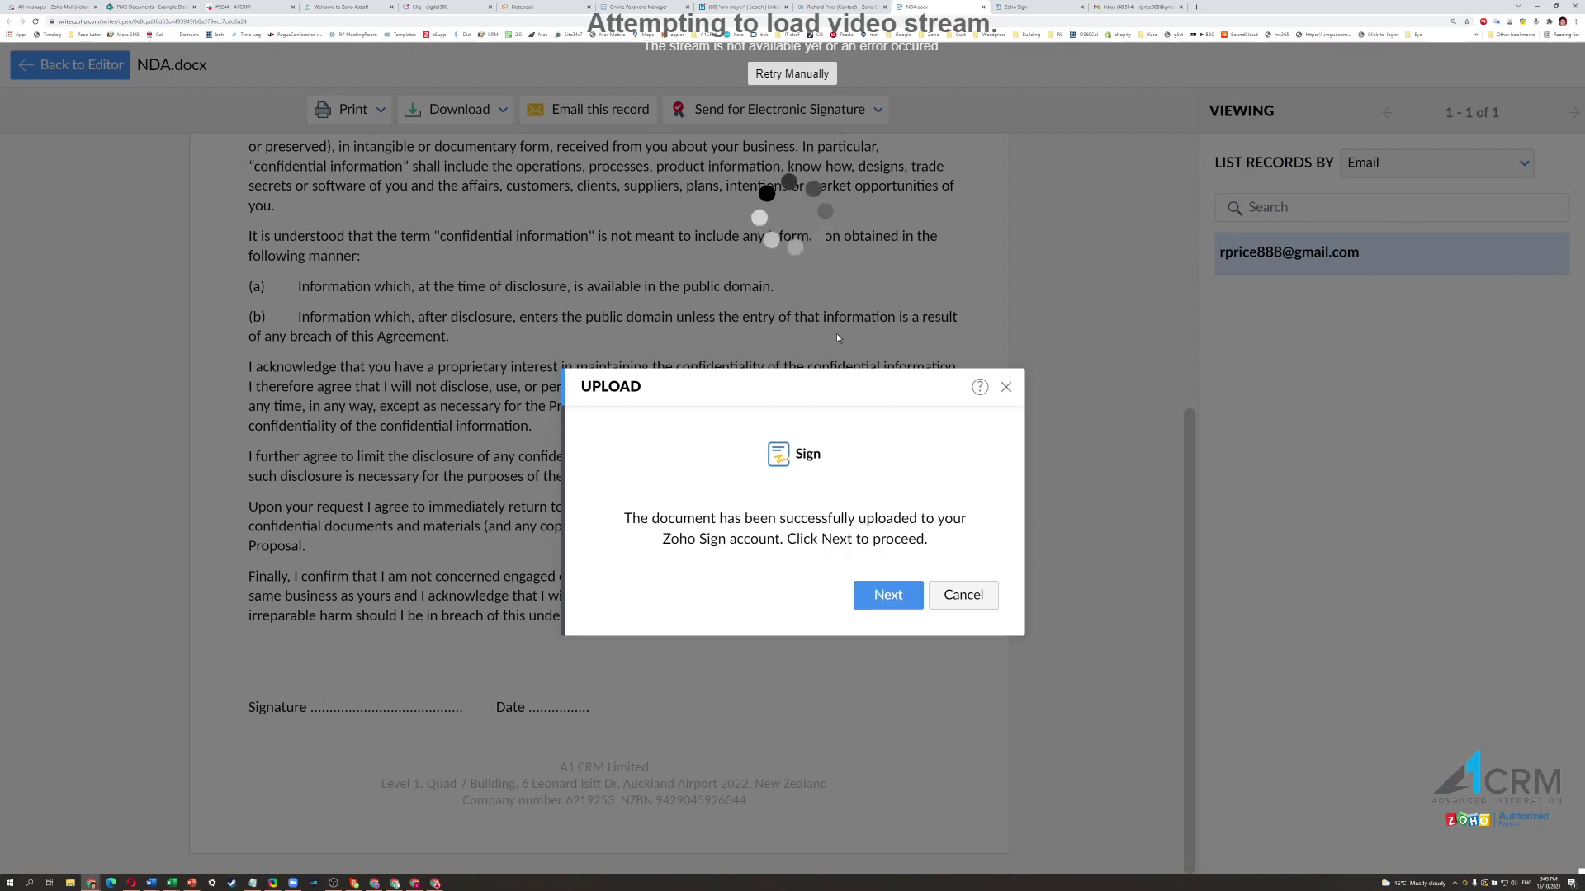
left_click(888, 595)
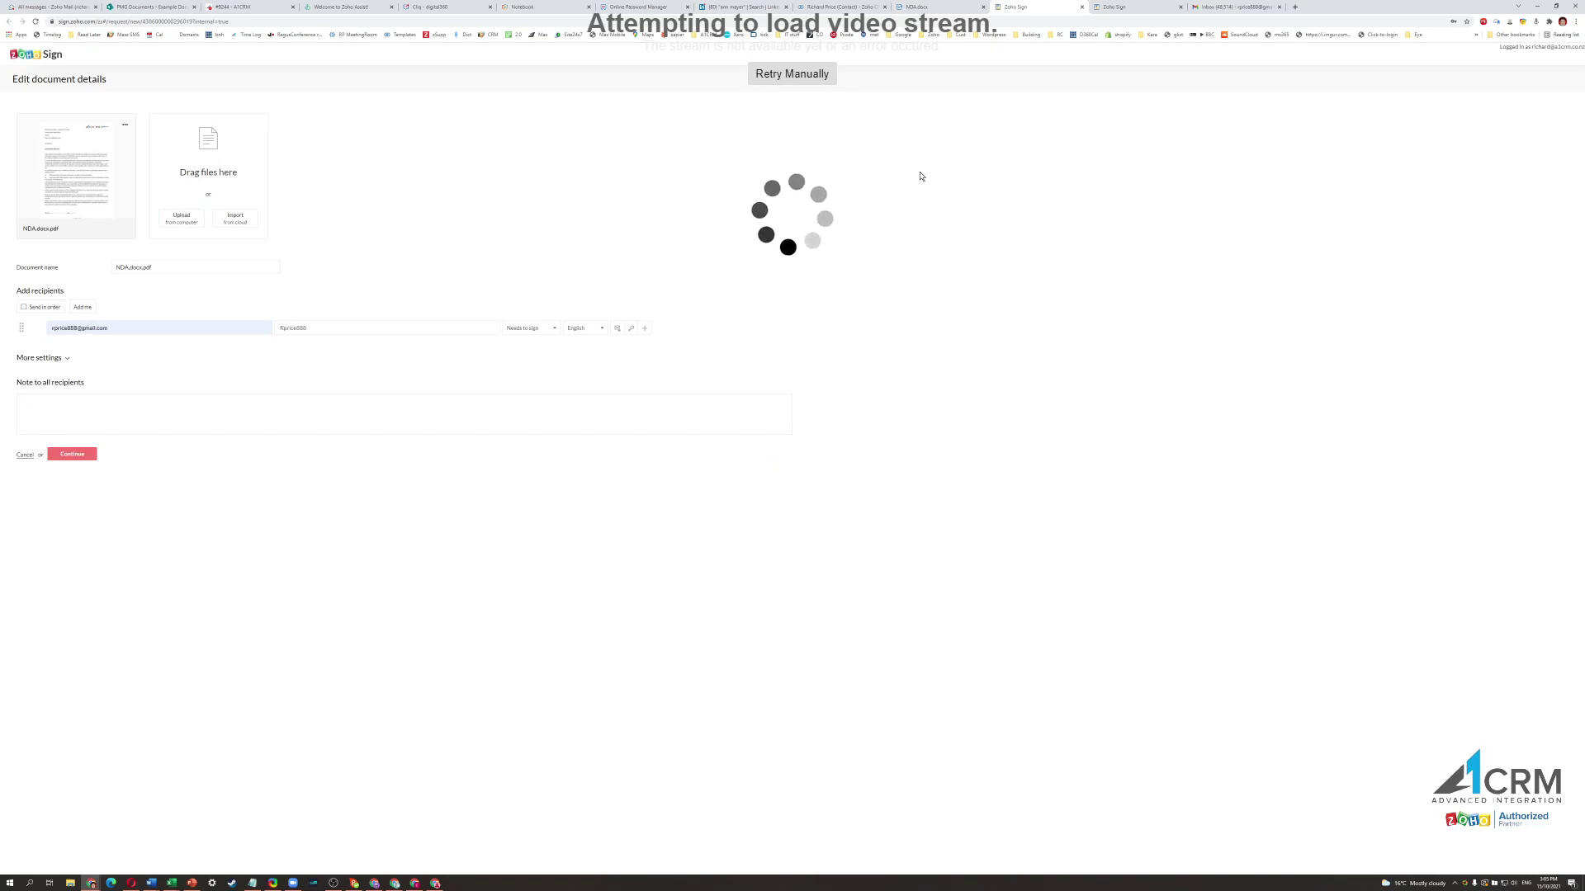
Rename the document from NDA.docx to NDA followed by the contact's full name.
key("ctrl+plus")
key("ctrl+plus")
key("ctrl+plus")
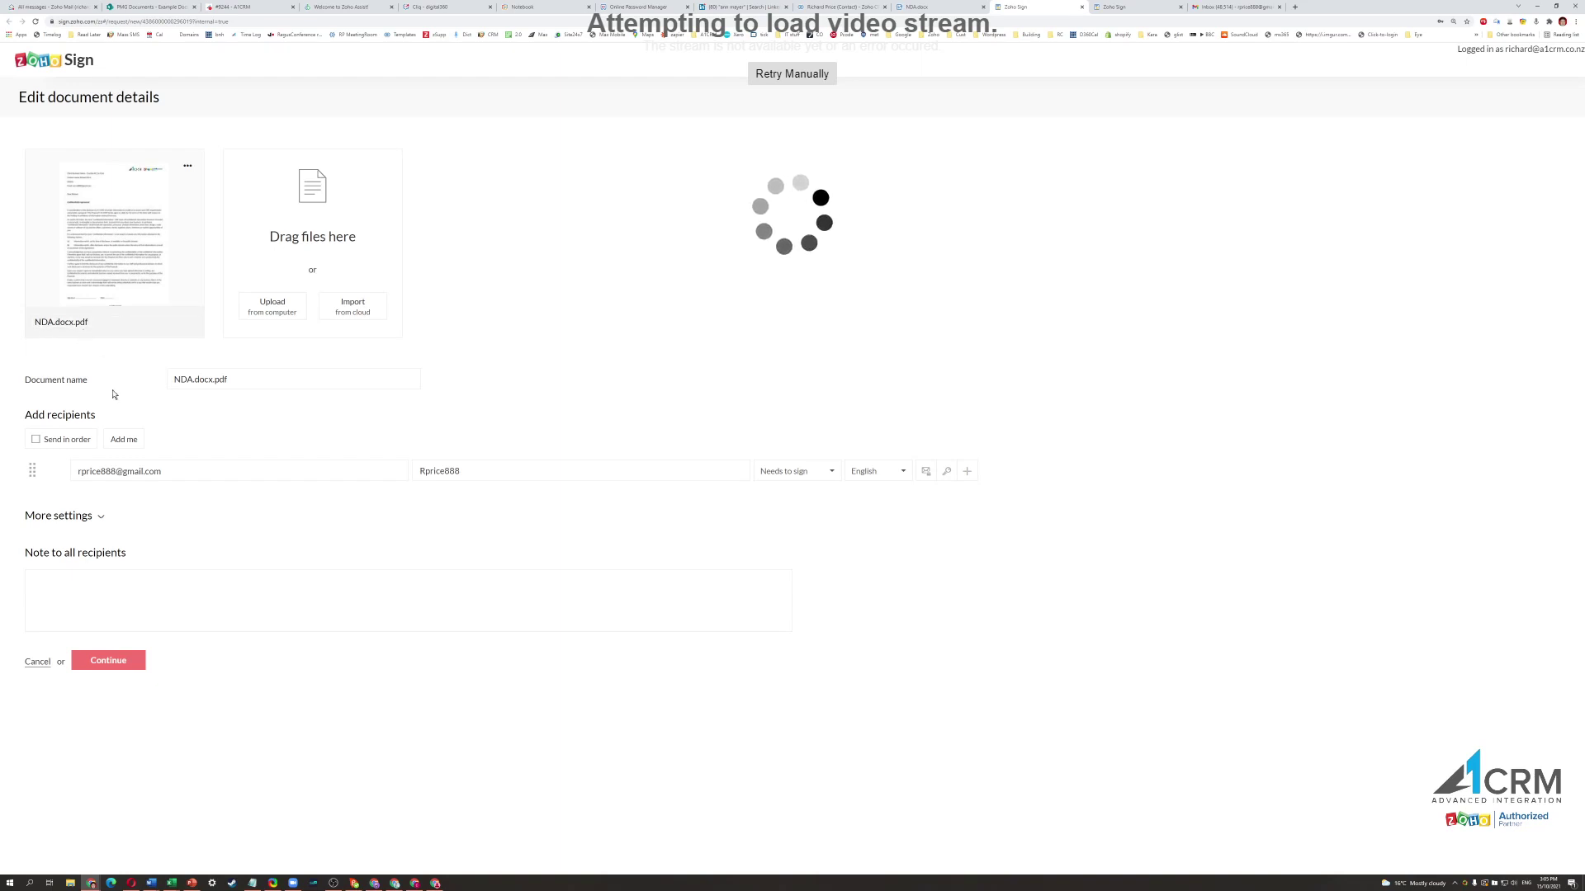
left_click(198, 380)
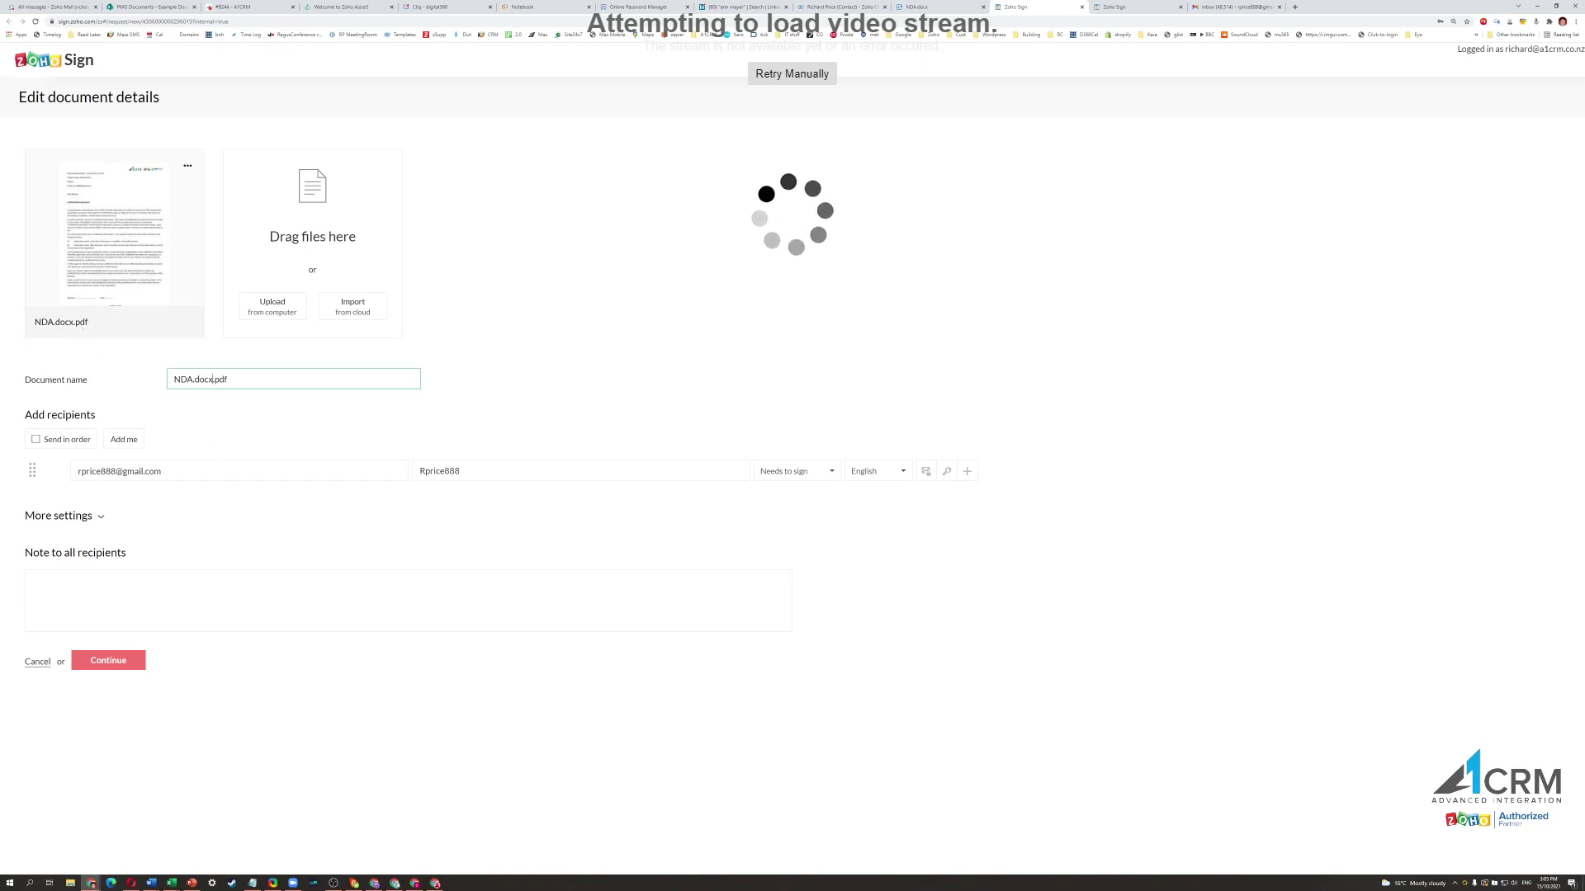
key("BackSpace")
key("BackSpace")
key("BackSpace")
key("BackSpace")
key("BackSpace")
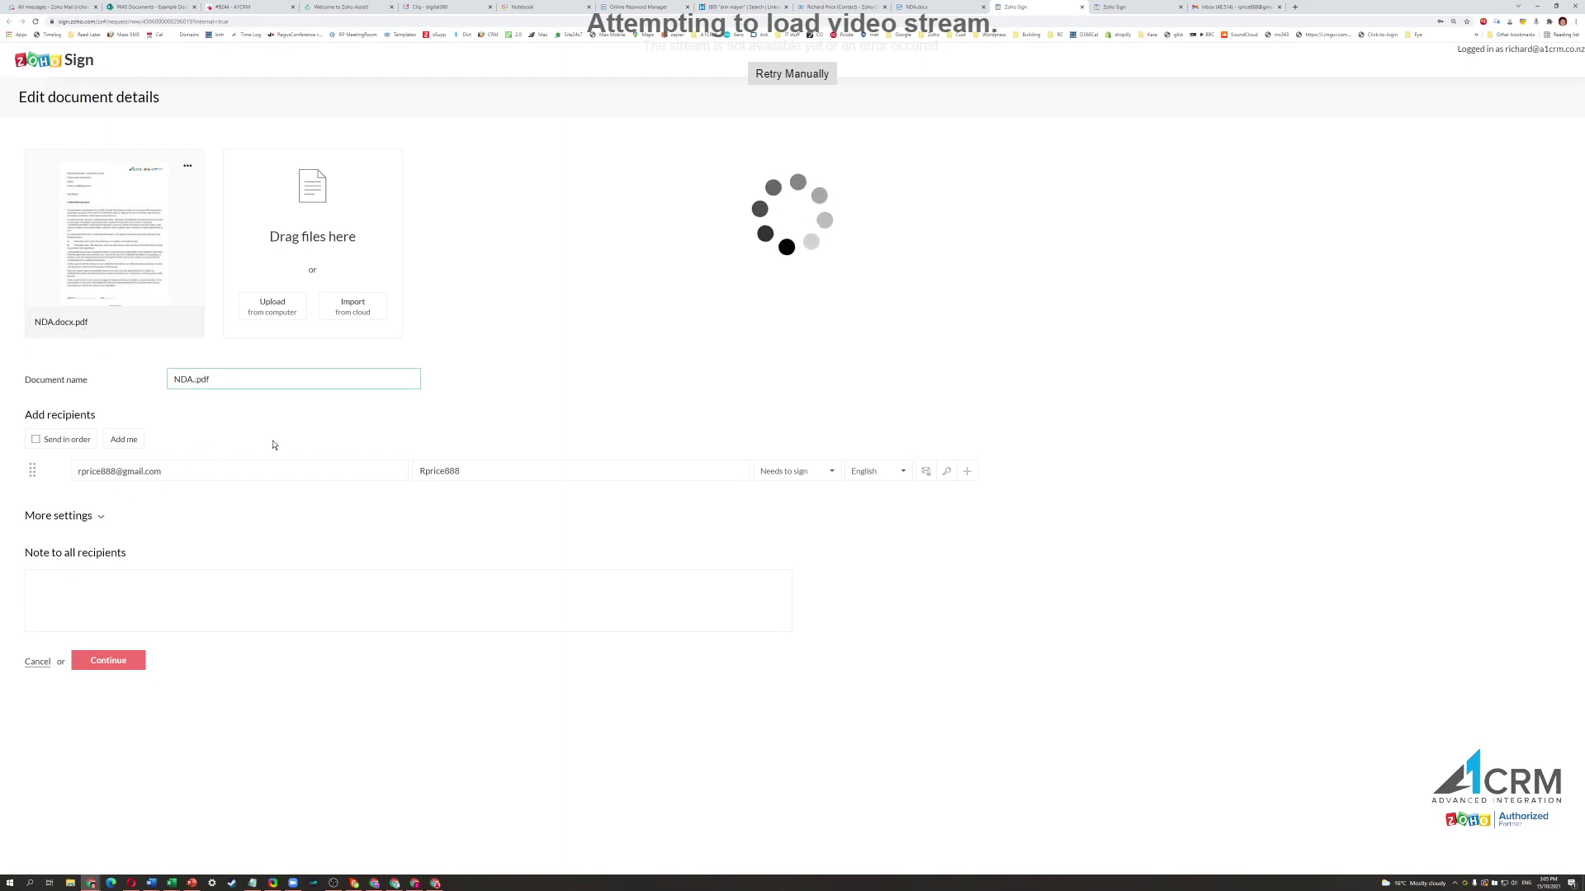
left_click(558, 308)
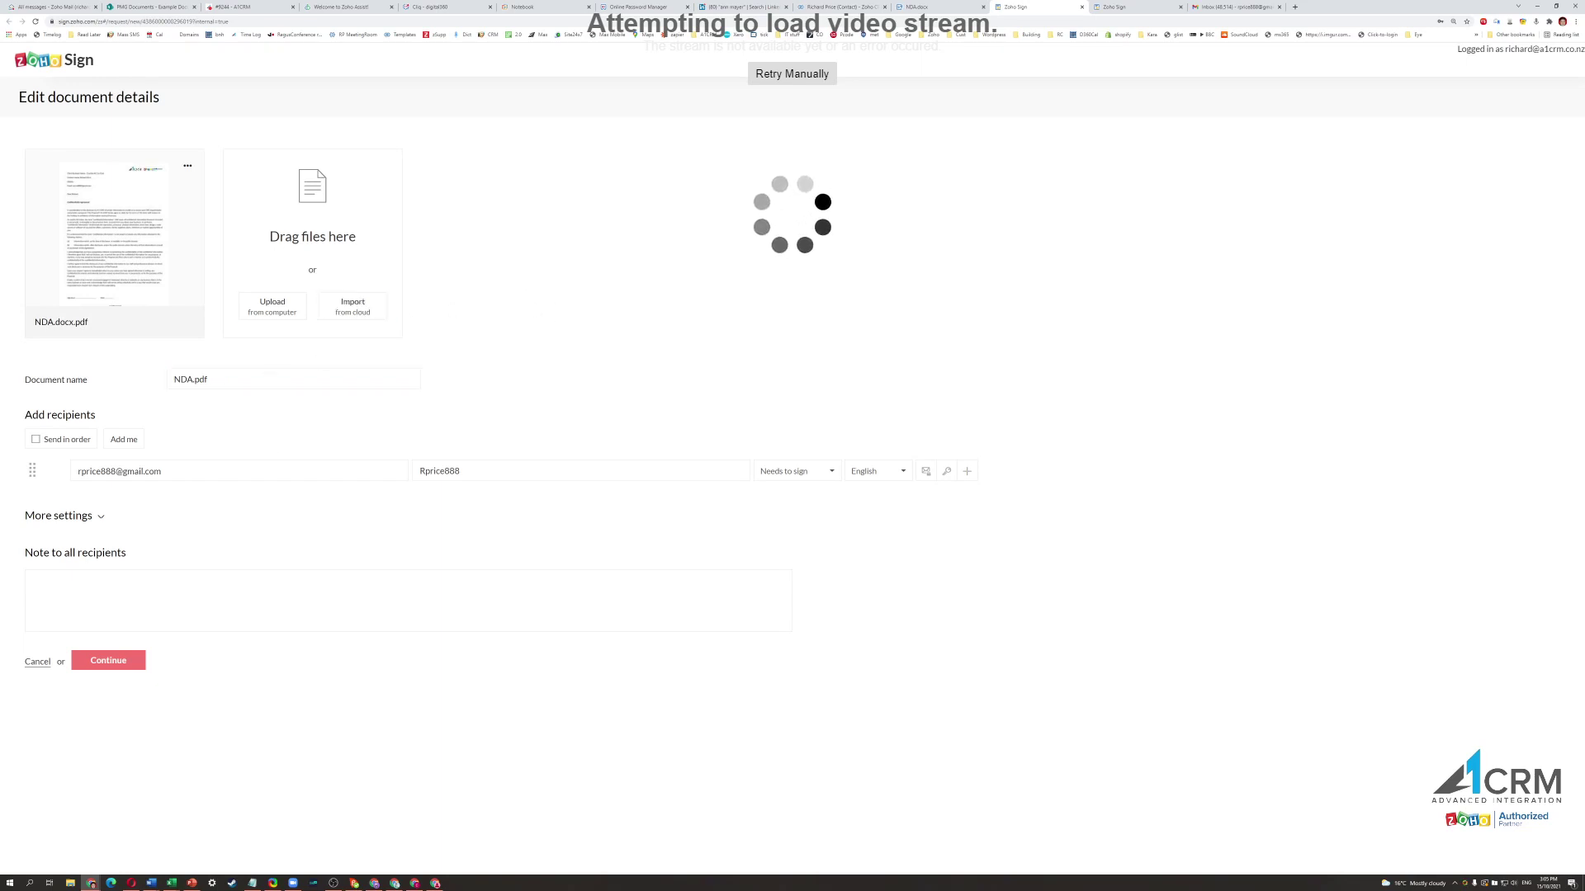
left_click(192, 380)
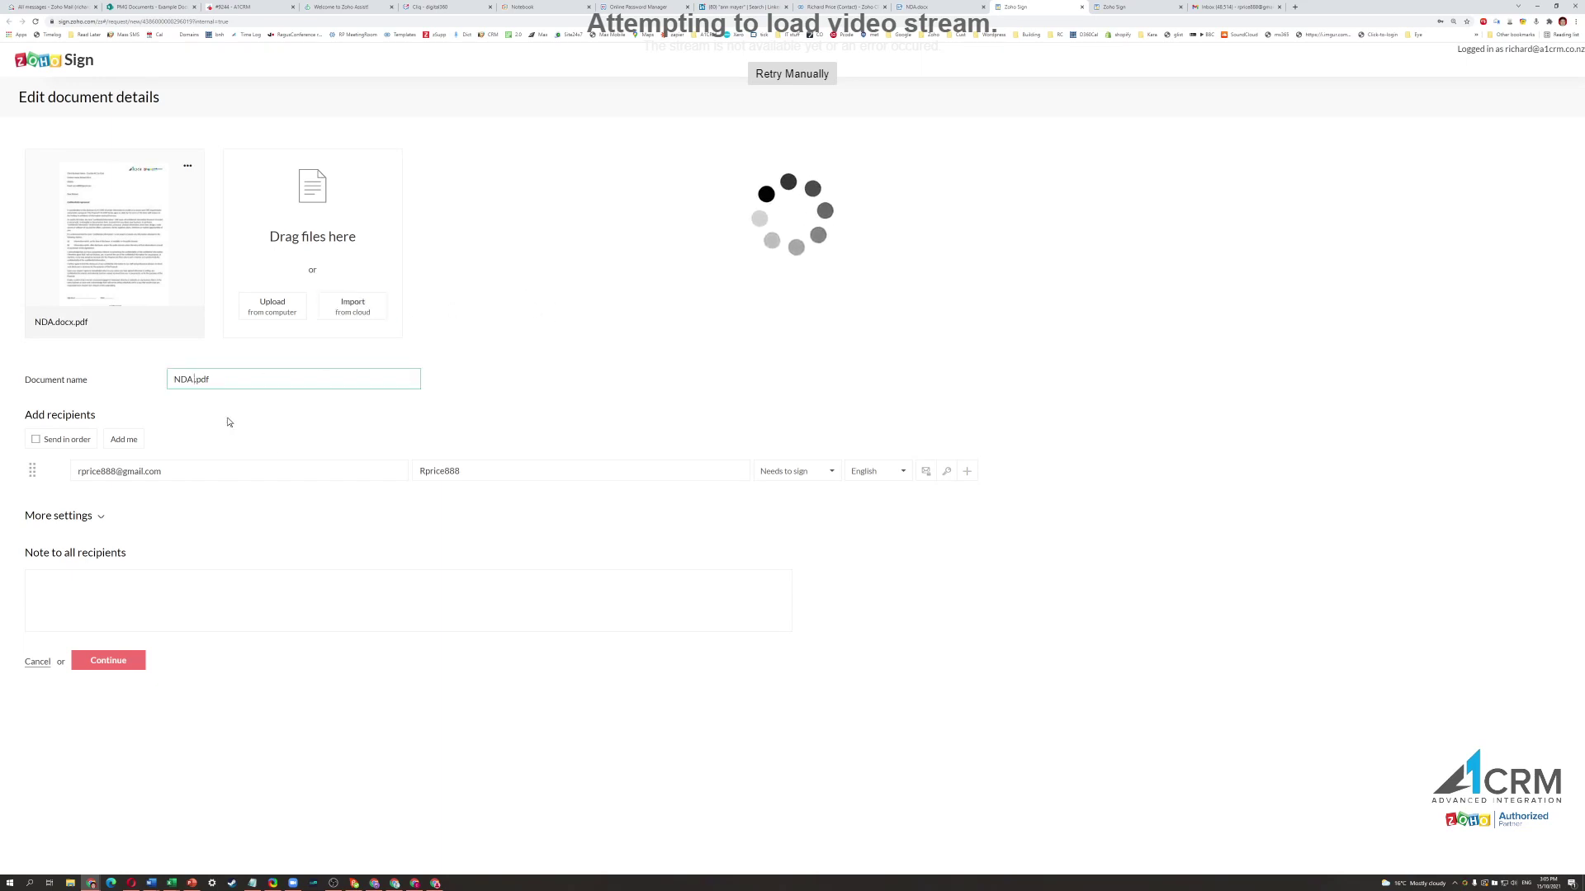
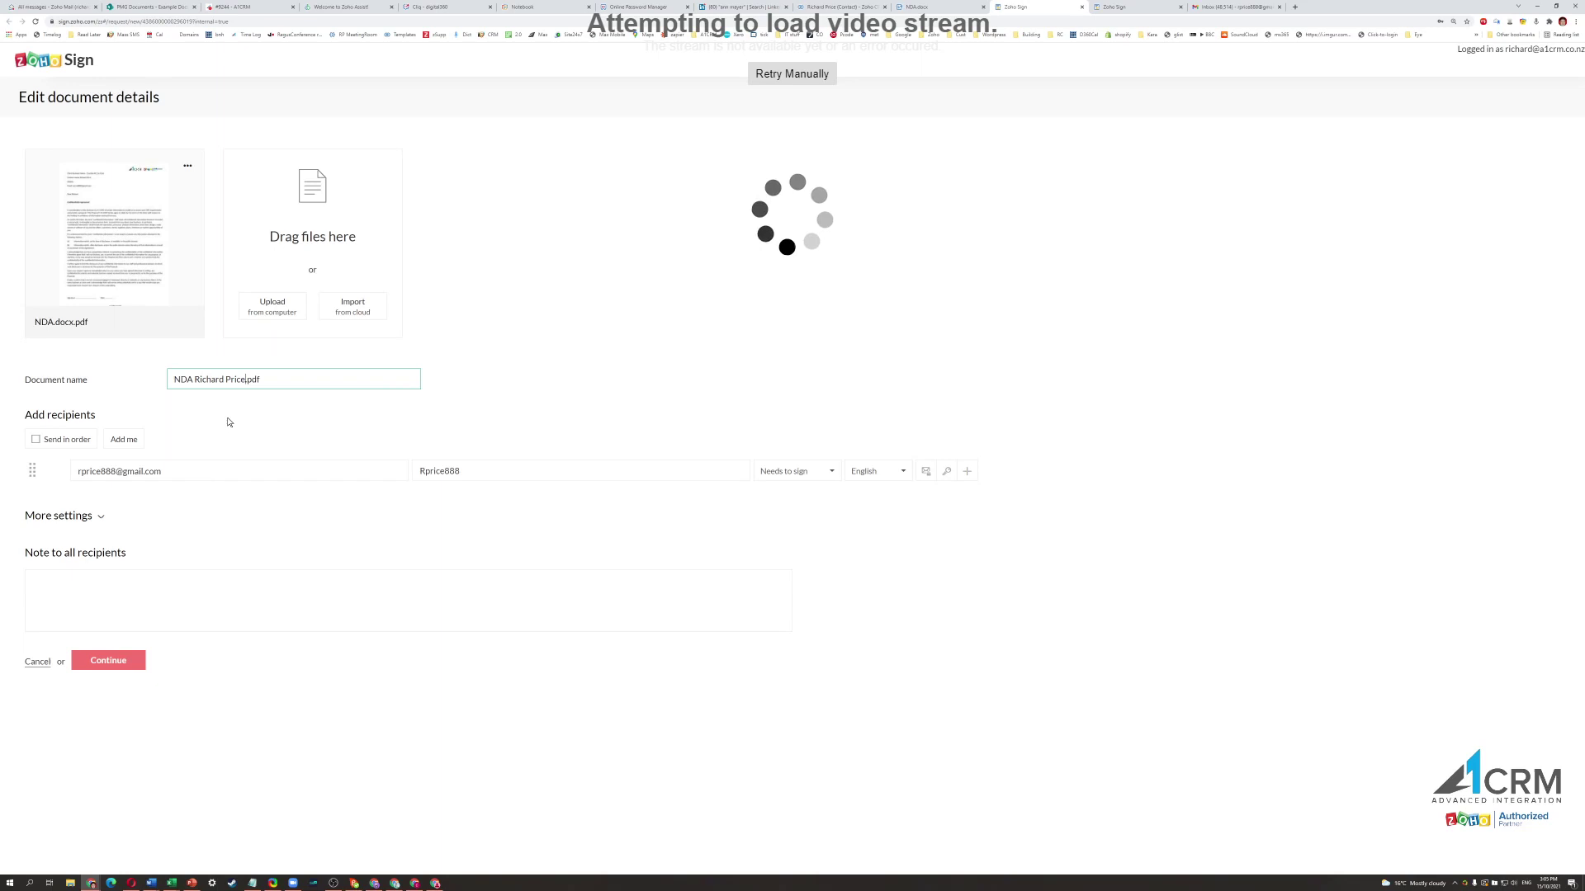
left_click(566, 305)
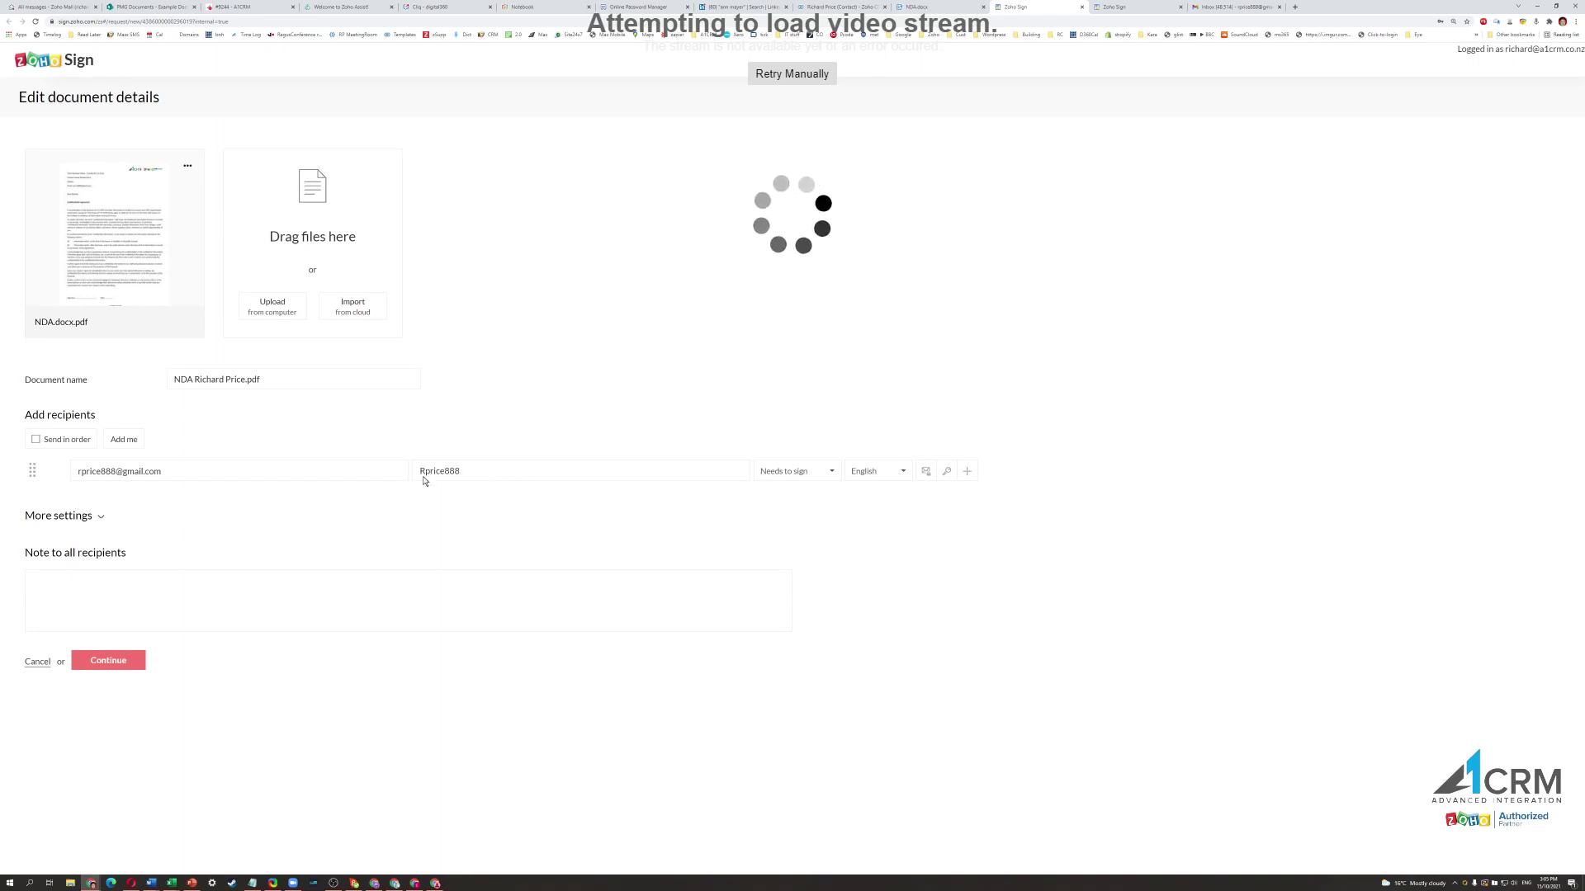
Set the recipient's full name and add the note 'Hi, Please sign following document'.
left_click(513, 471)
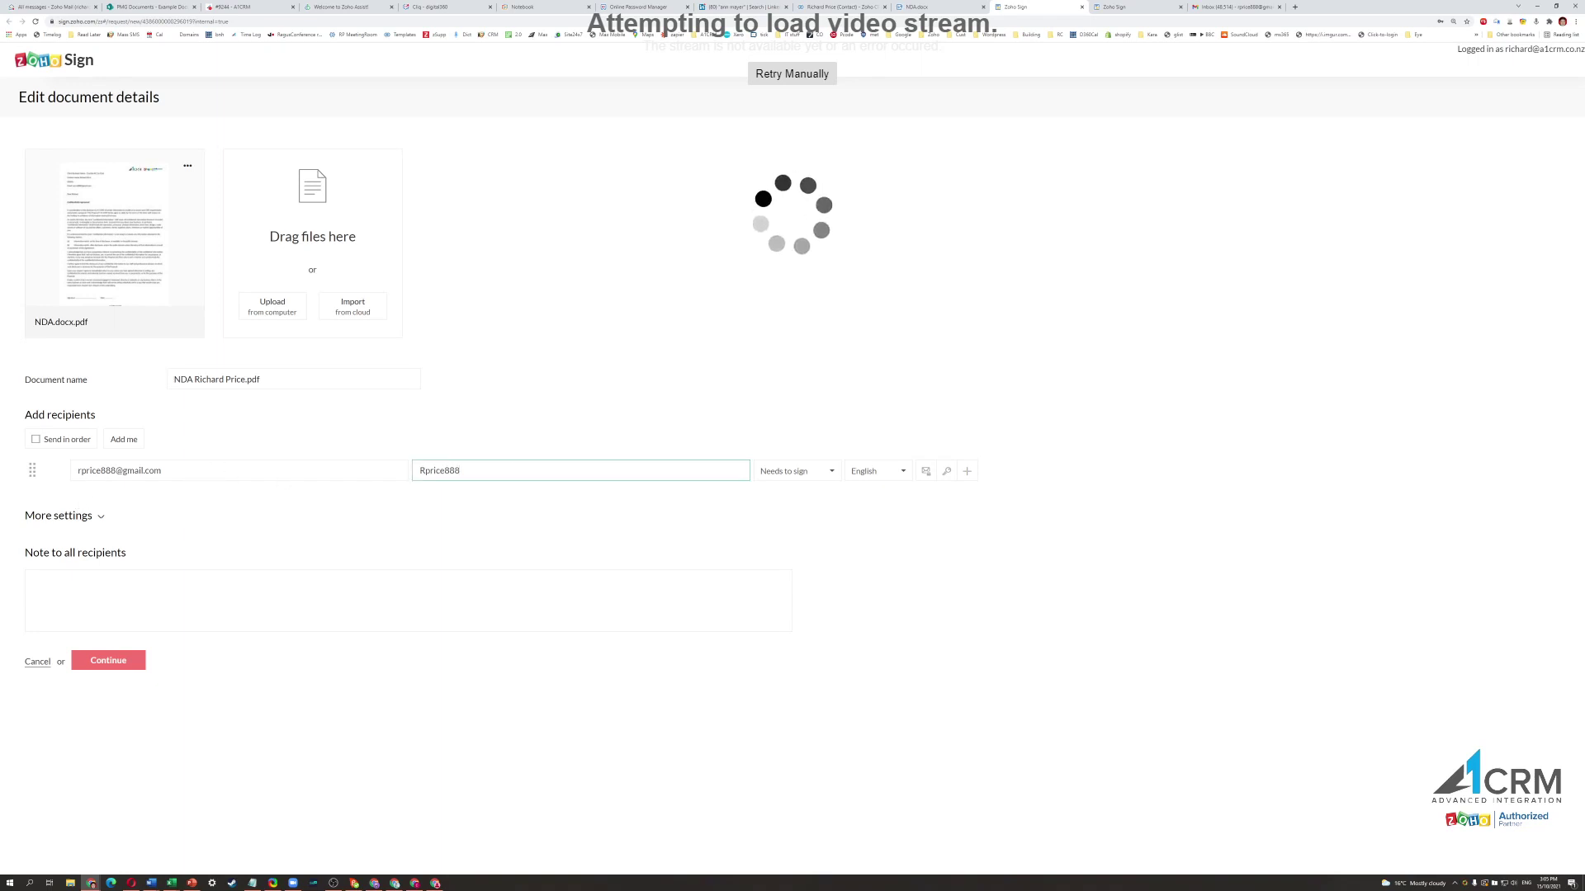
key("ctrl+a")
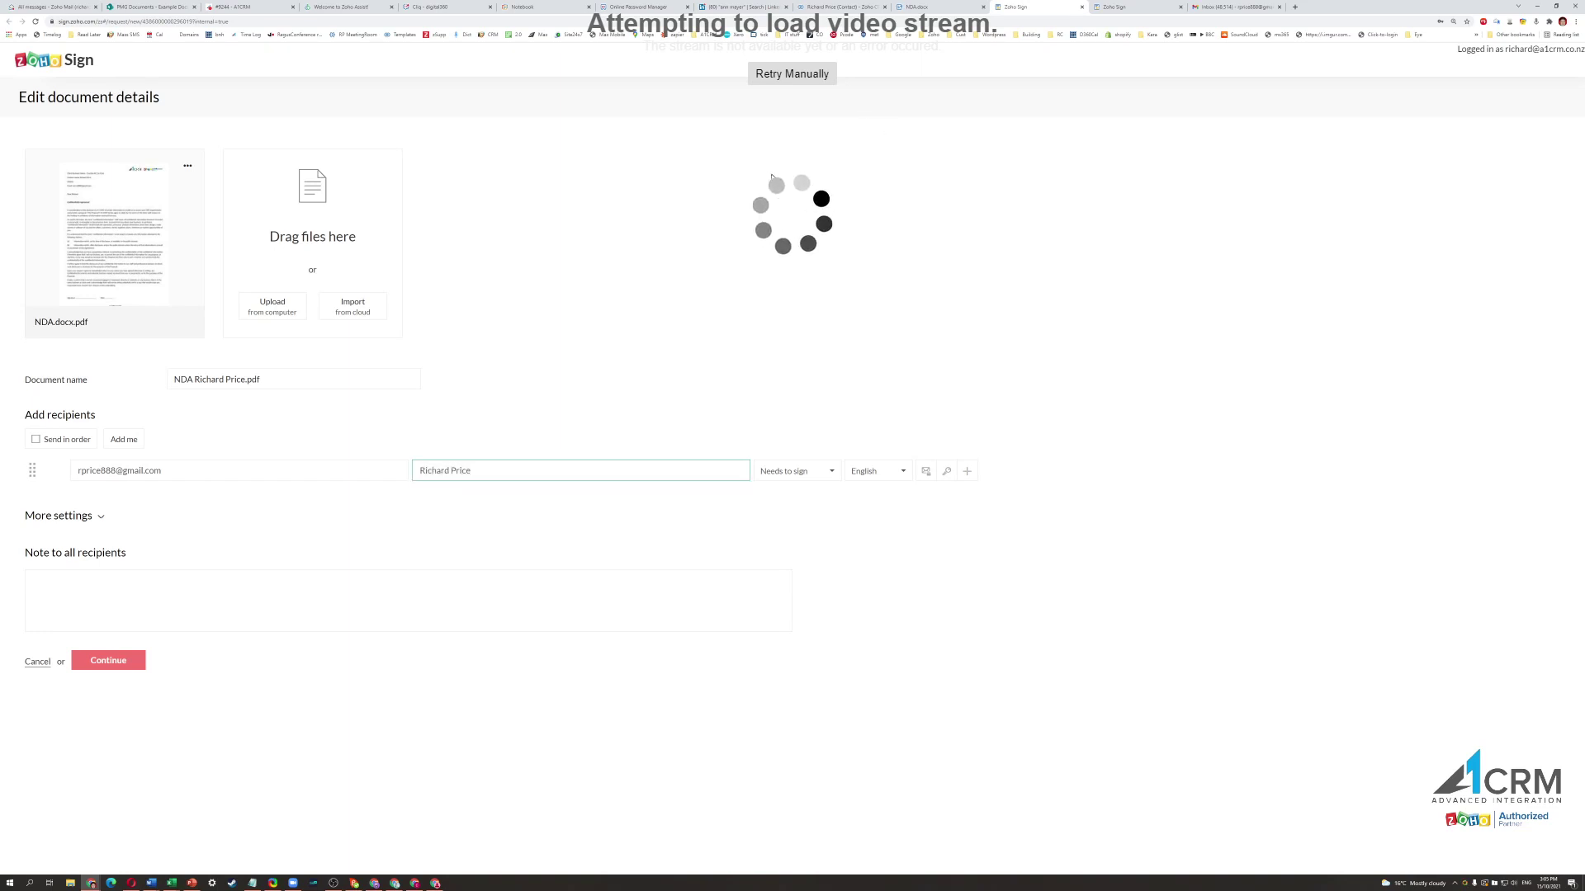
left_click(93, 653)
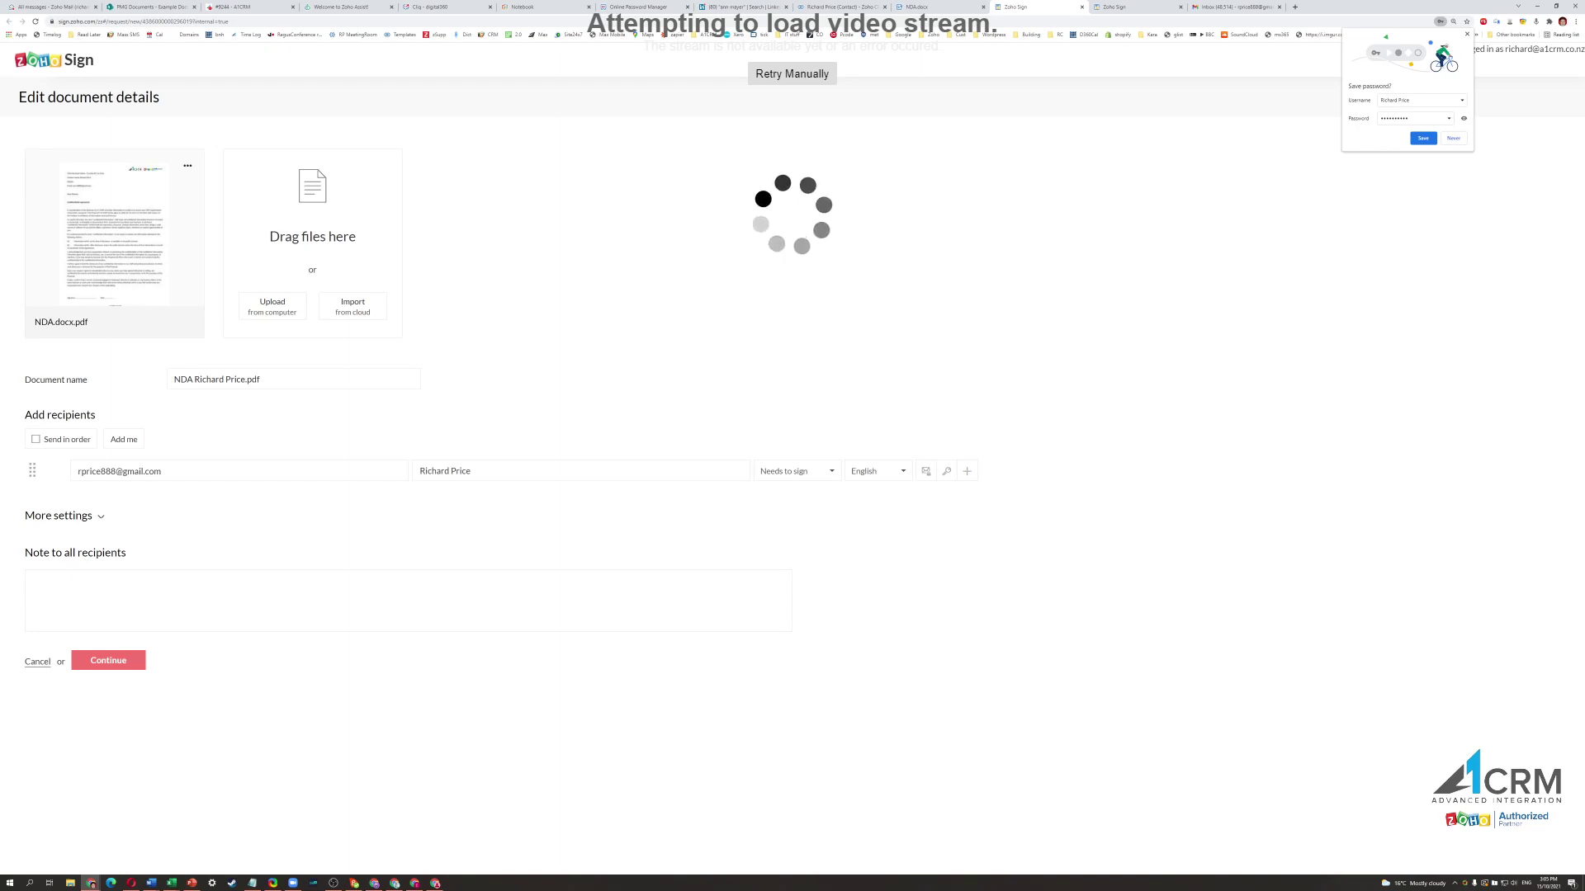
type("HI,  Please sign following document")
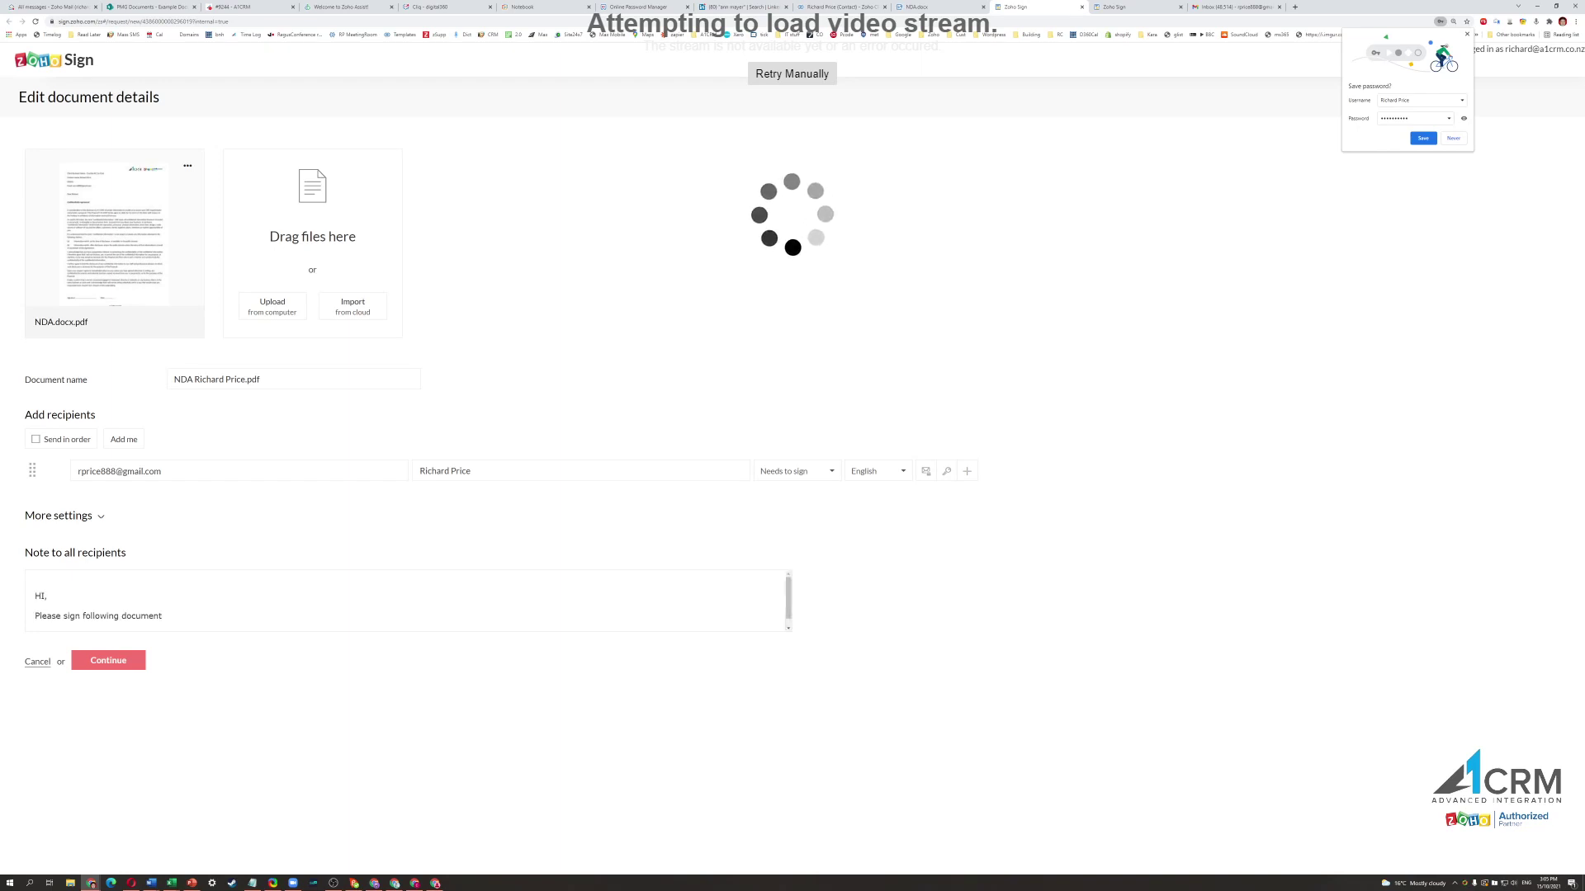
Place Signature and Sign Date fields on the NDA's signature line and send it.
left_click(111, 662)
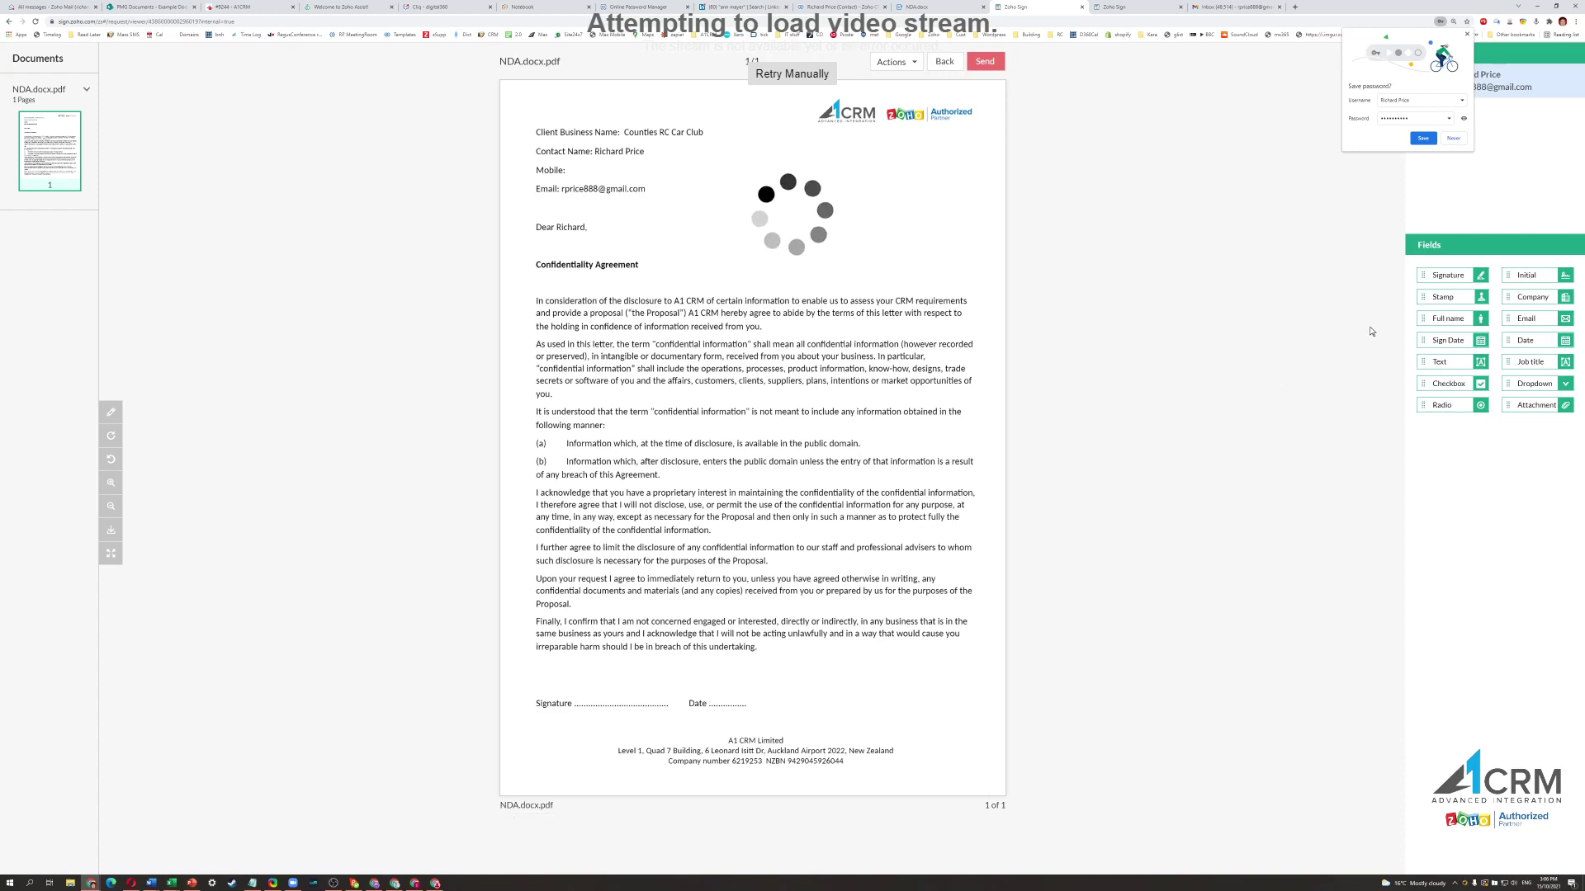
mouse_move(1446, 275)
left_mouse_down()
mouse_move(1360, 290)
mouse_move(693, 610)
mouse_move(603, 696)
left_mouse_up()
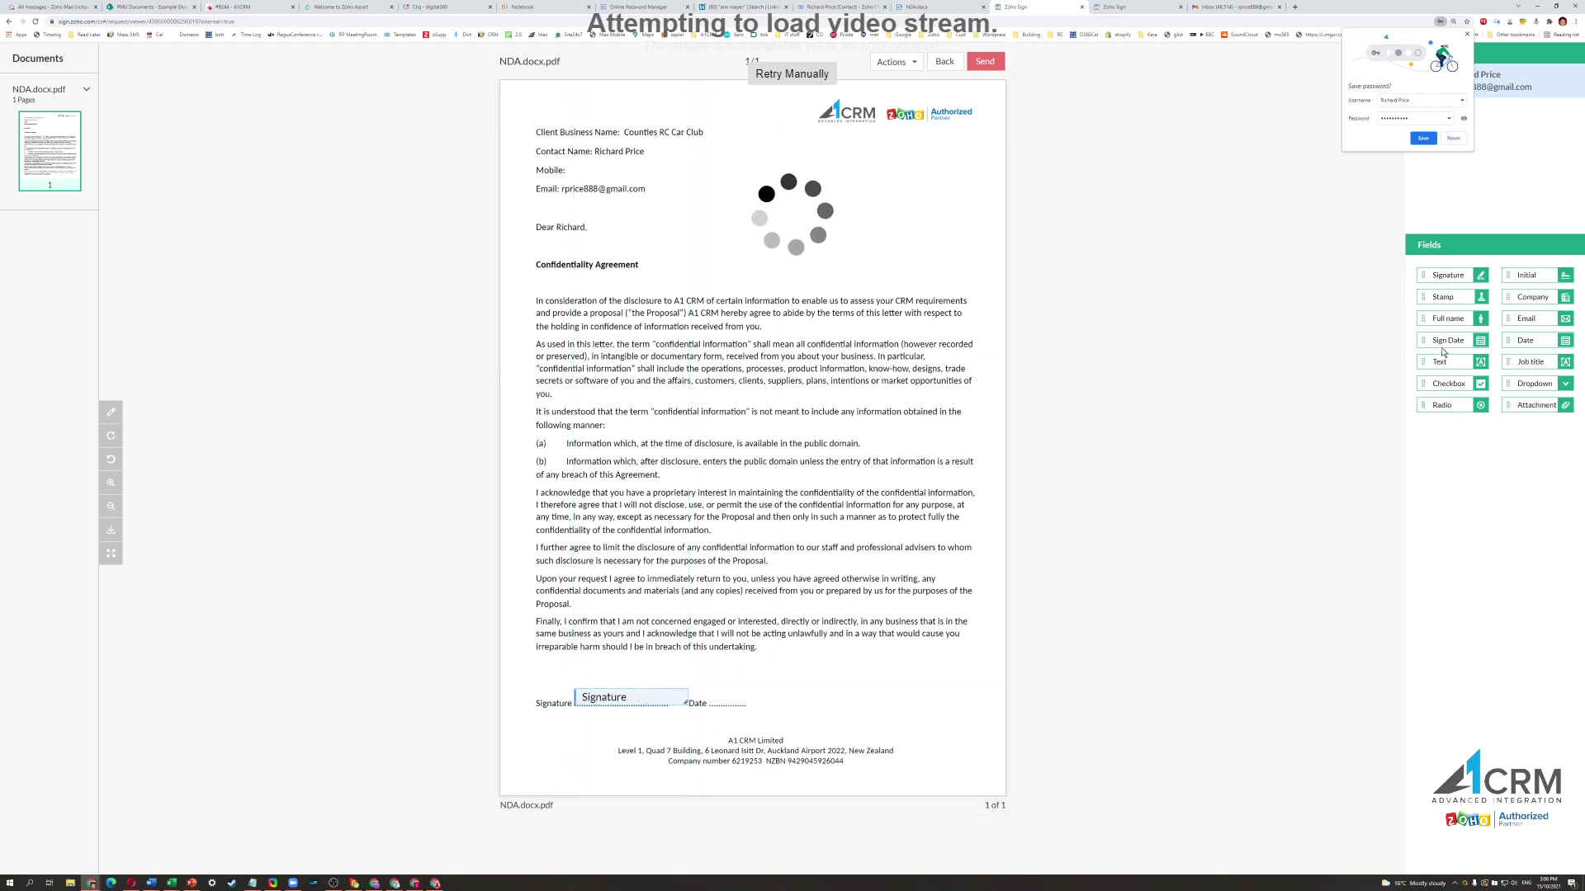
mouse_move(1447, 342)
left_mouse_down()
mouse_move(797, 586)
mouse_move(742, 701)
left_mouse_up()
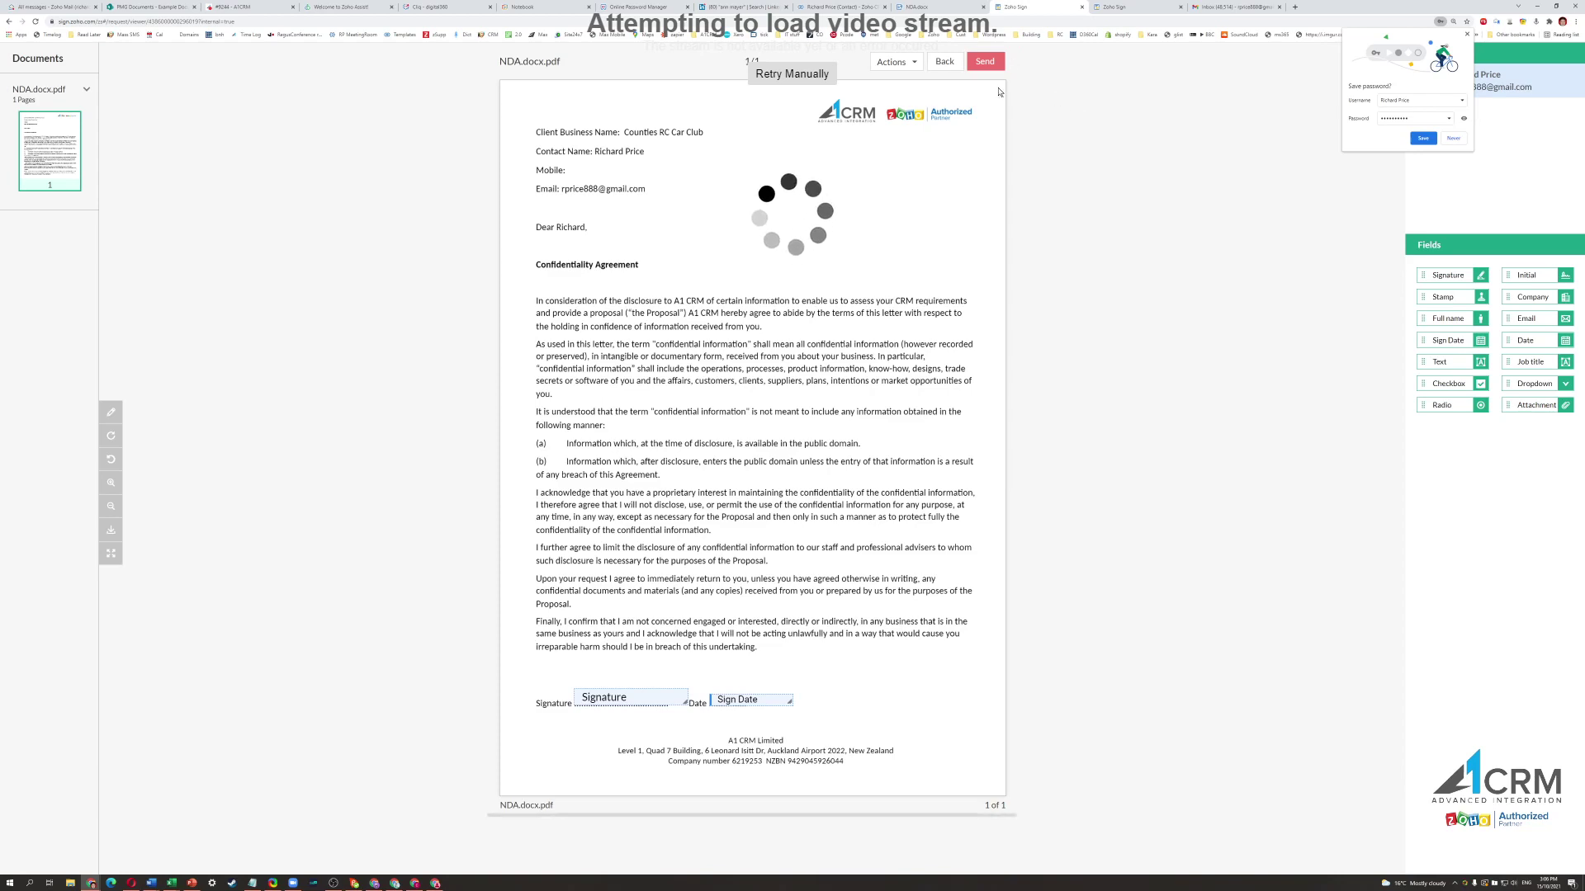
left_click(987, 62)
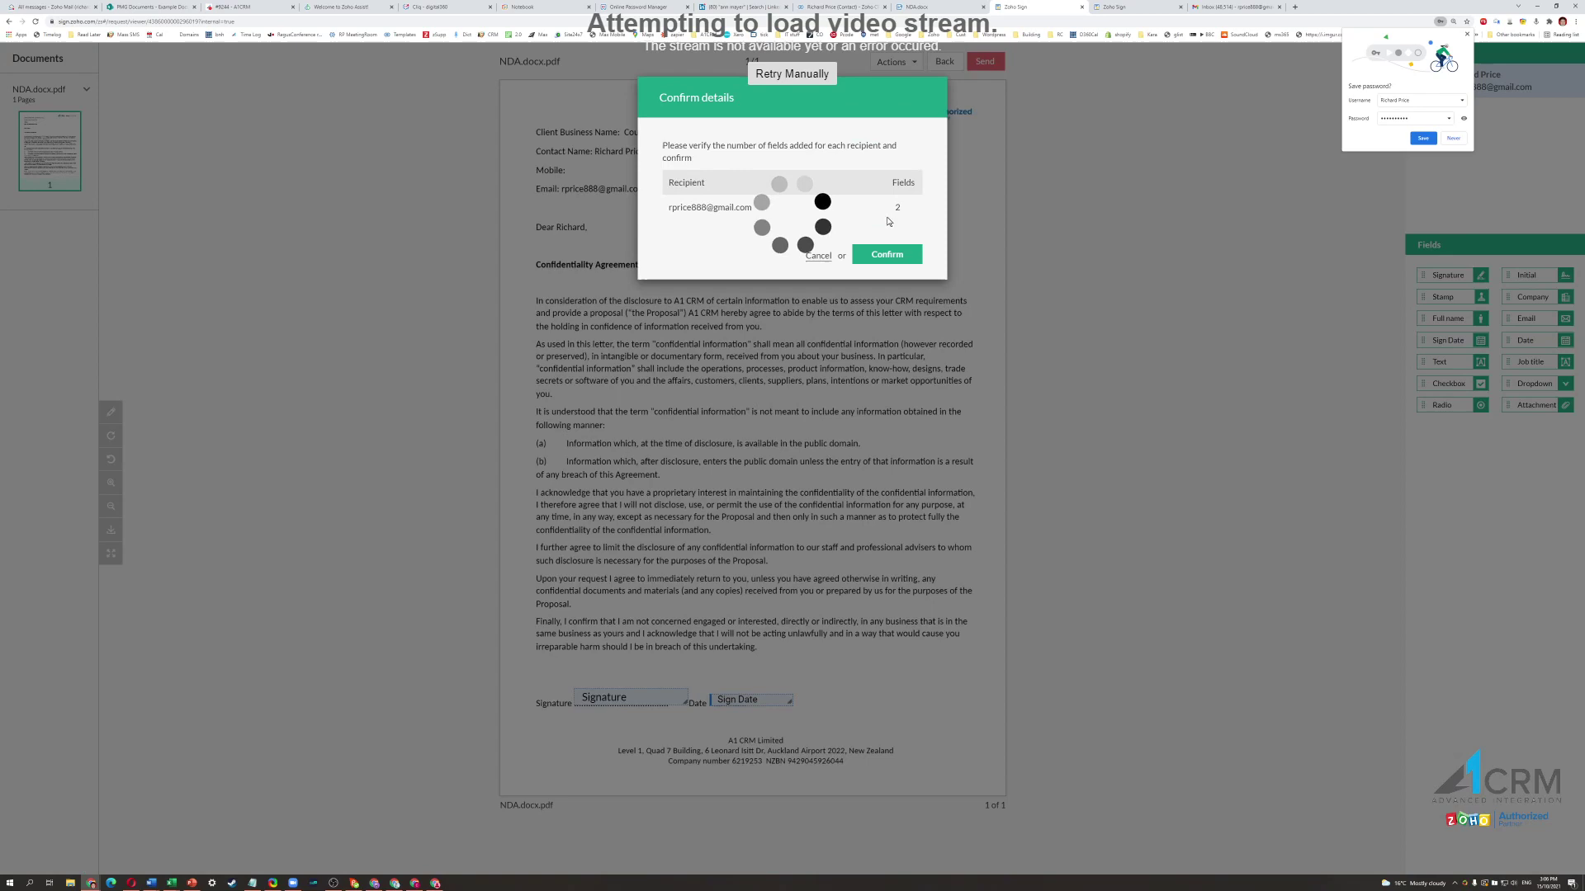
Confirm the details dialog to submit the NDA for the recipient's signature.
left_click(888, 256)
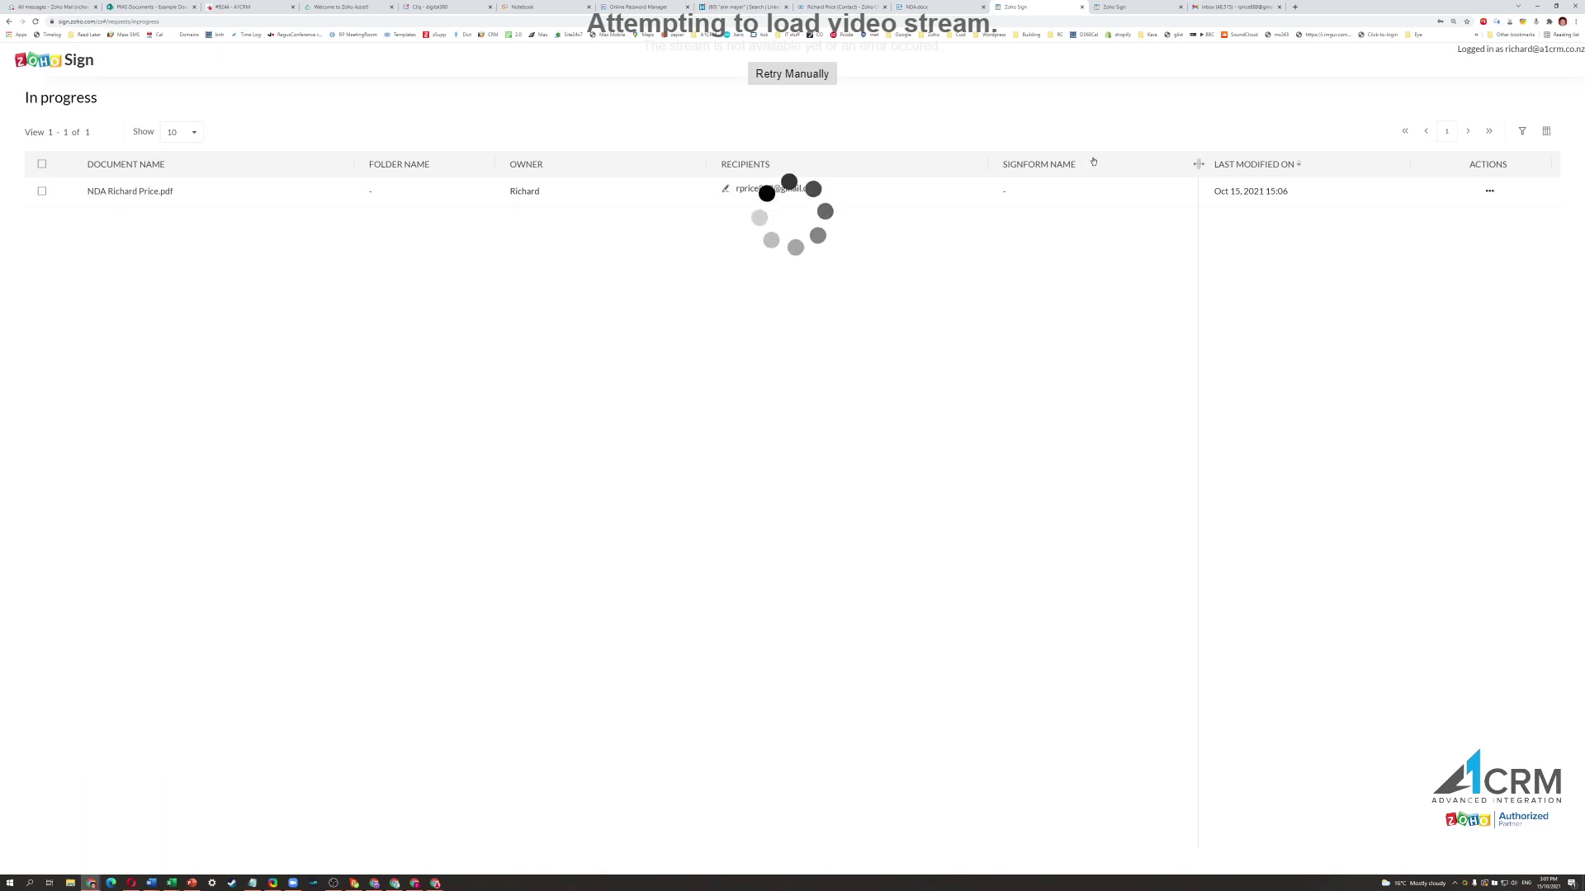
Open the NDA signing request email in the recipient's Gmail and start signing.
left_click(1236, 8)
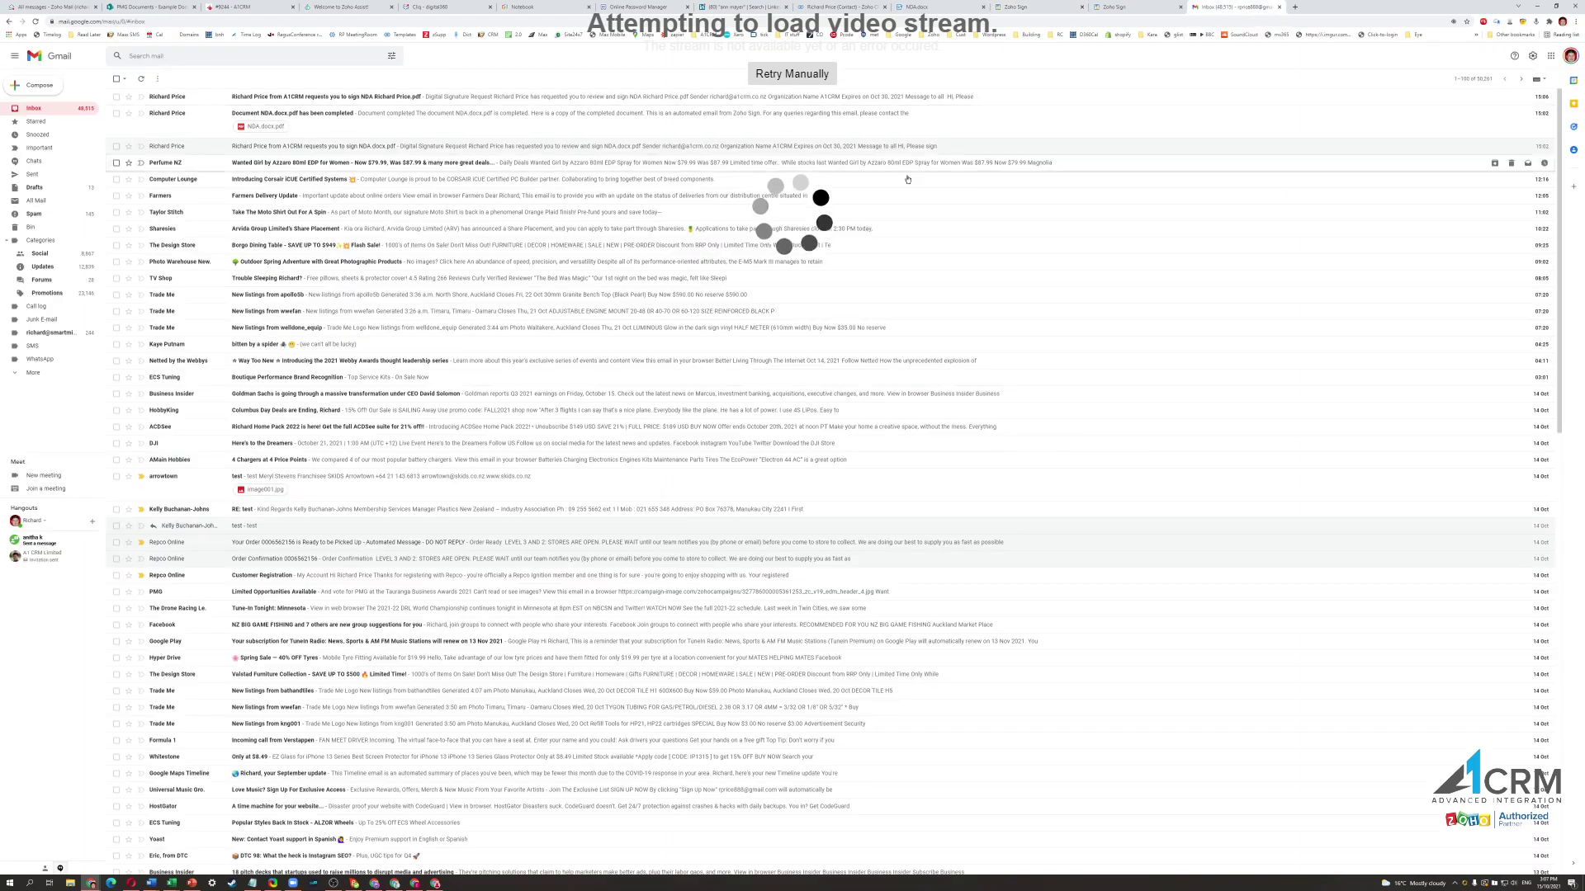
left_click(341, 101)
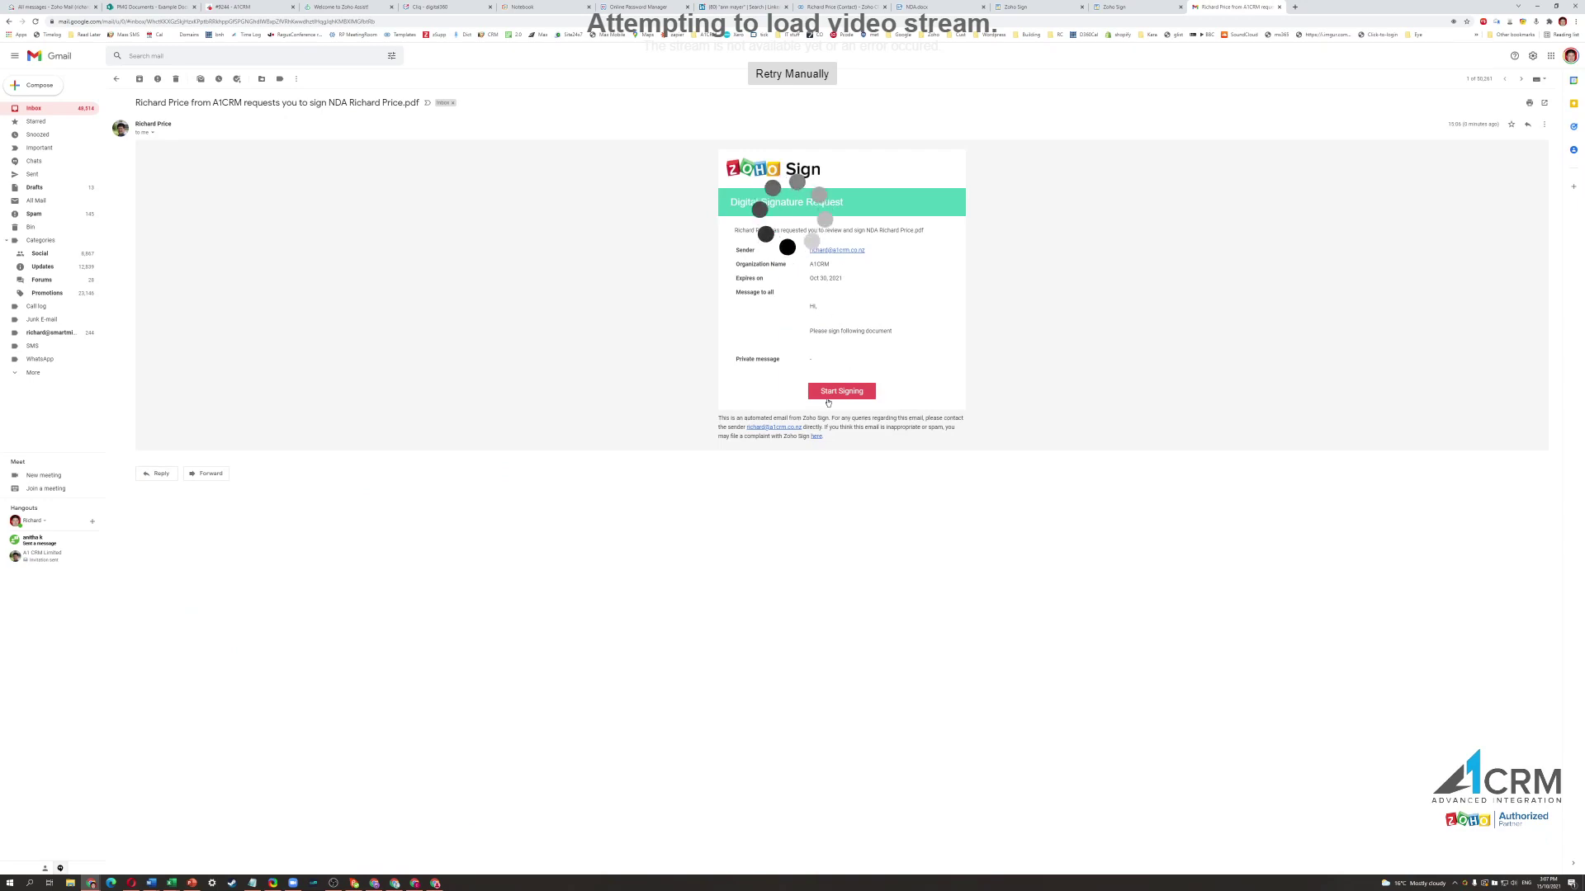
left_click(870, 390)
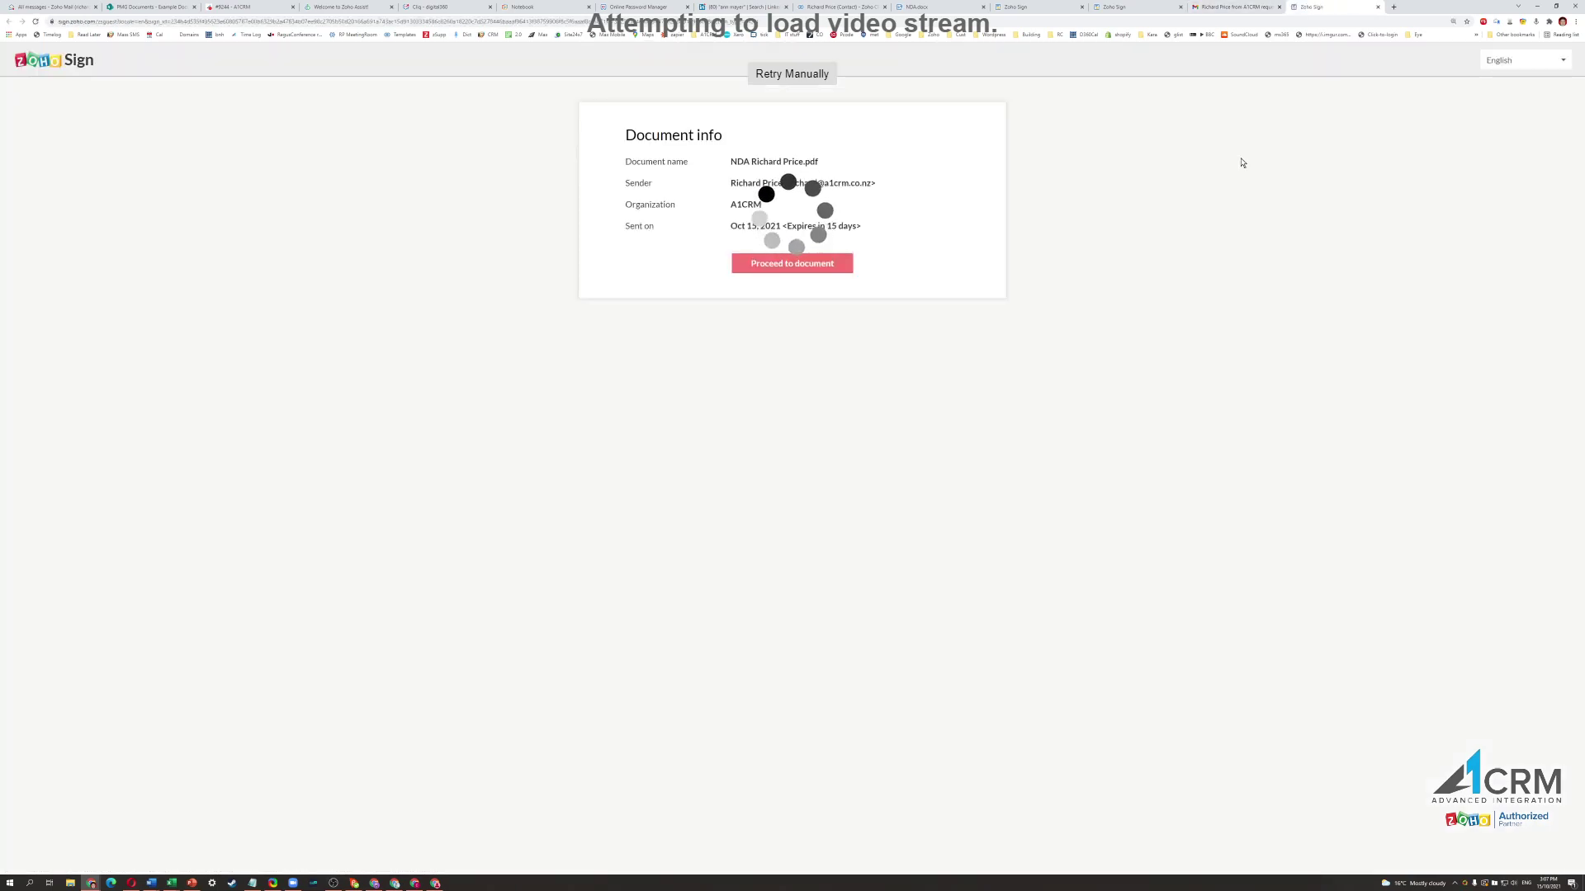
Open the NDA and accept the consent to electronic records and signatures.
left_click(792, 264)
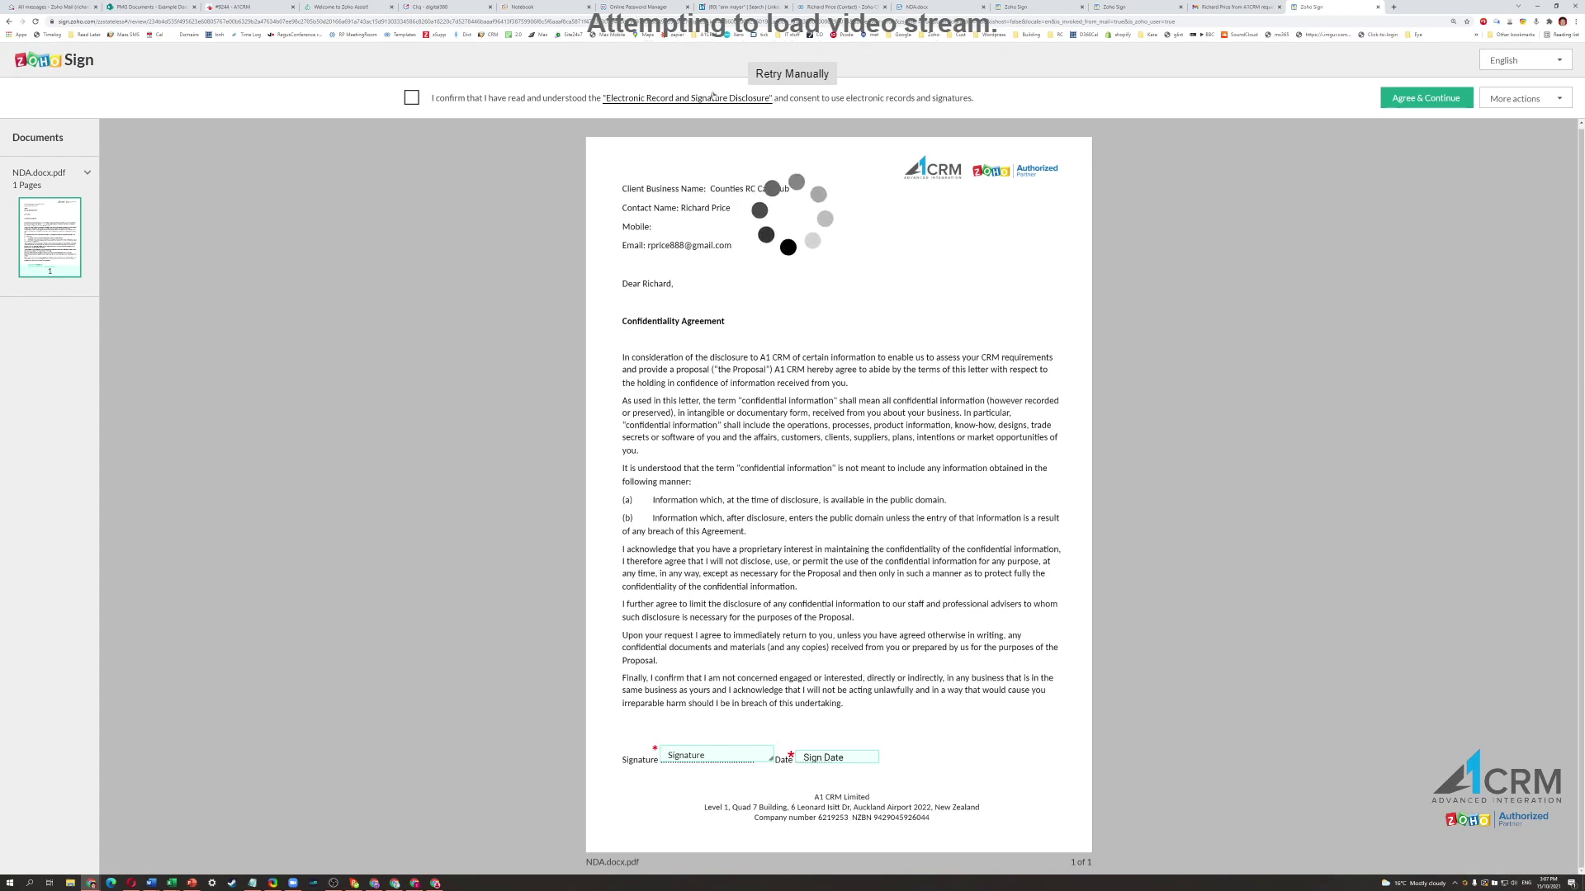
left_click(413, 98)
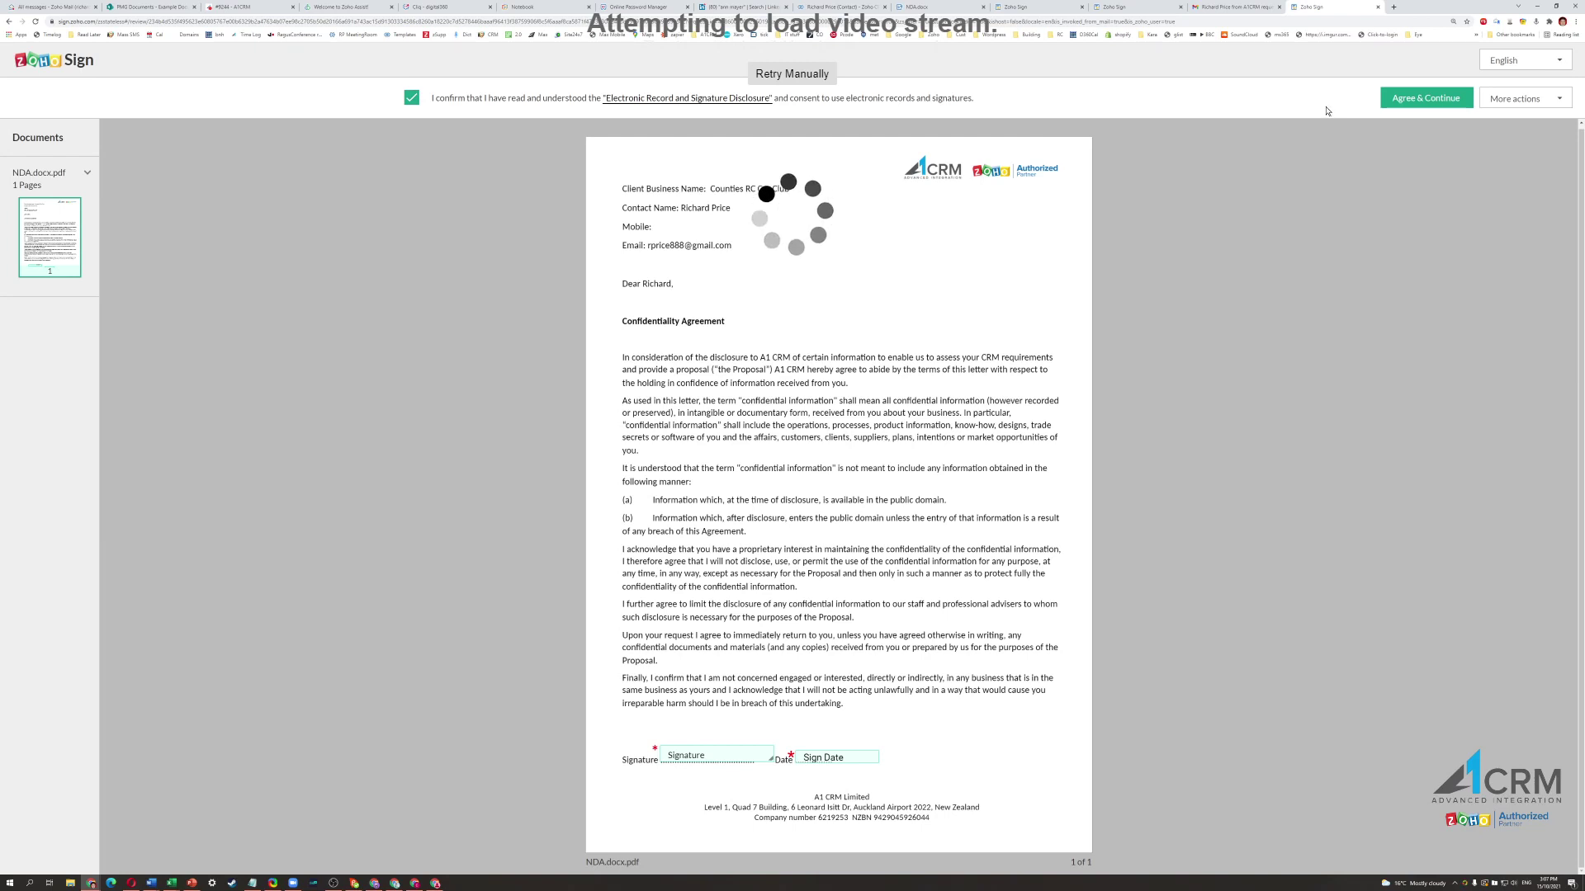
left_click(1425, 99)
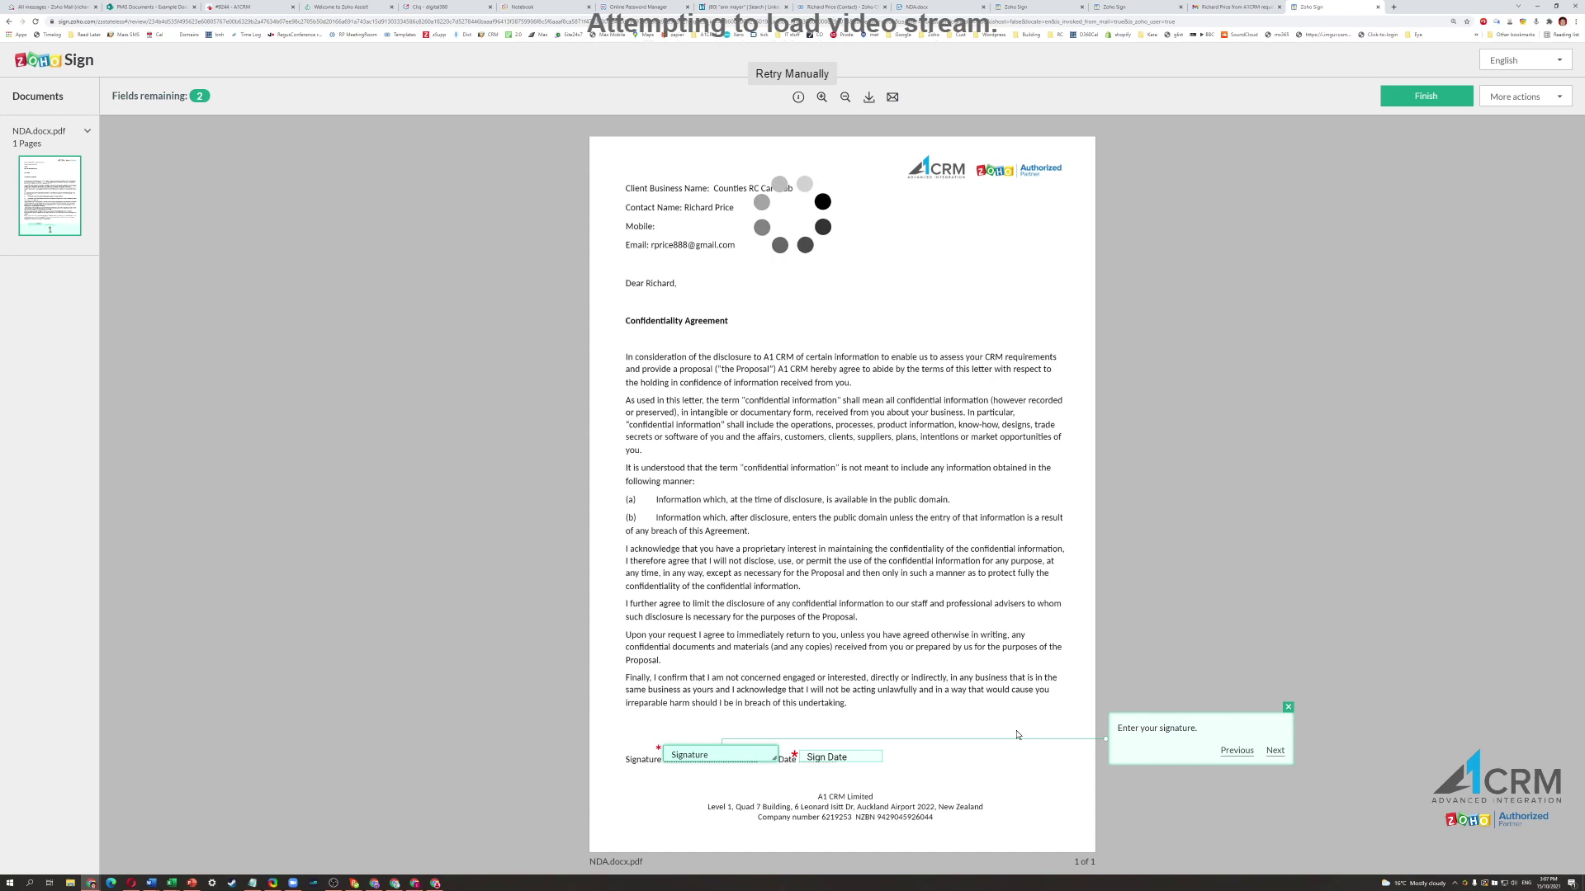
Insert and enlarge the signature, then fill the sign date as Oct 15 2021 15:09.
left_click(698, 757)
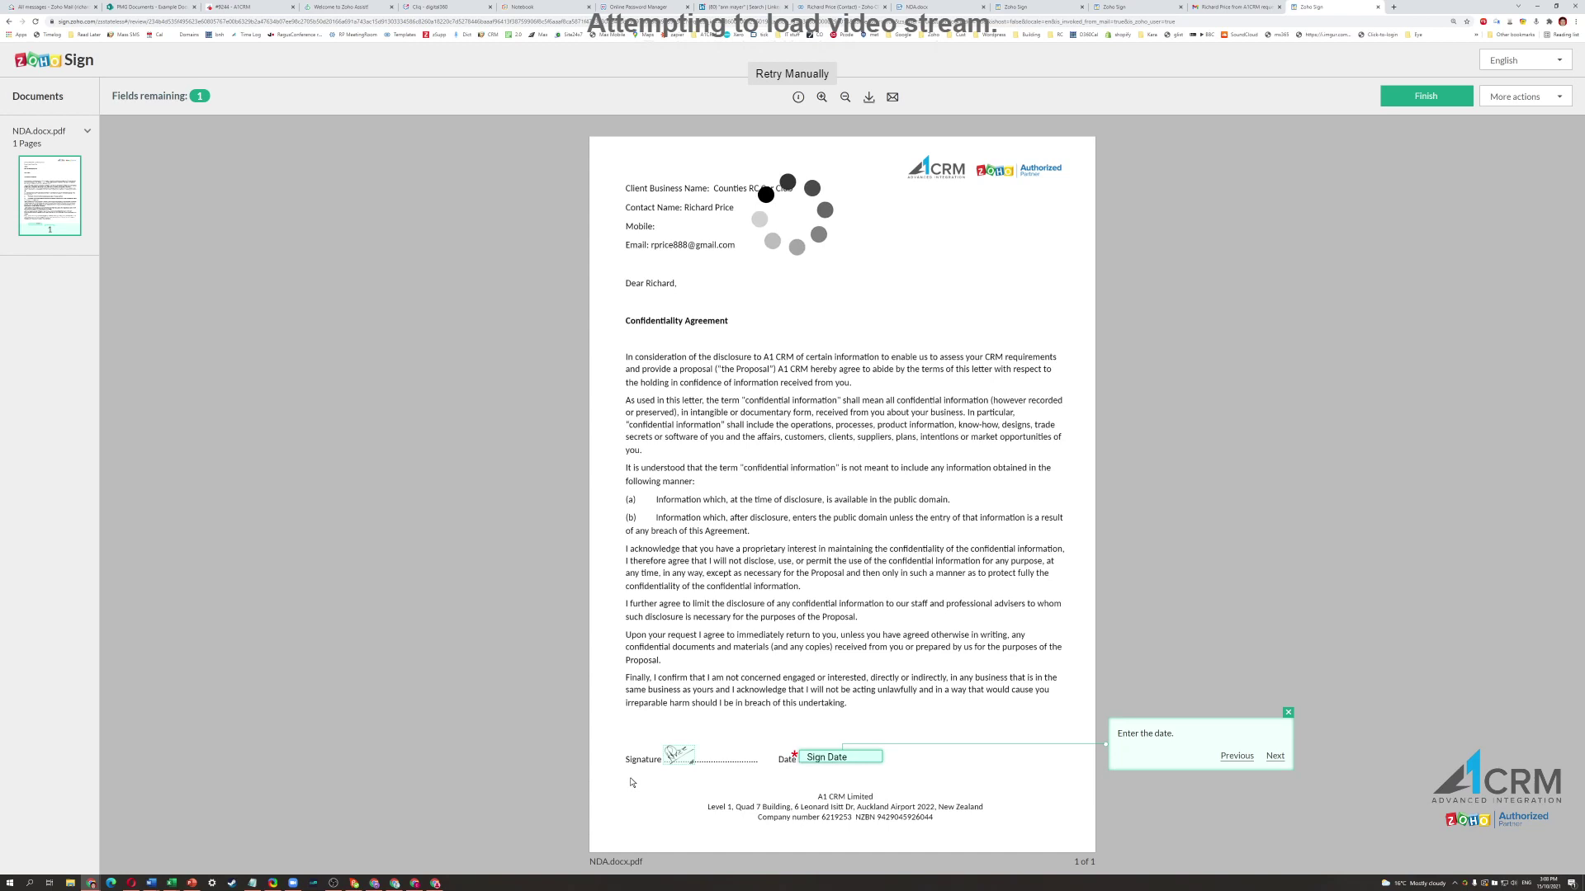
left_click(699, 764)
mouse_move(701, 766)
left_mouse_down()
mouse_move(718, 780)
mouse_move(703, 753)
left_mouse_up()
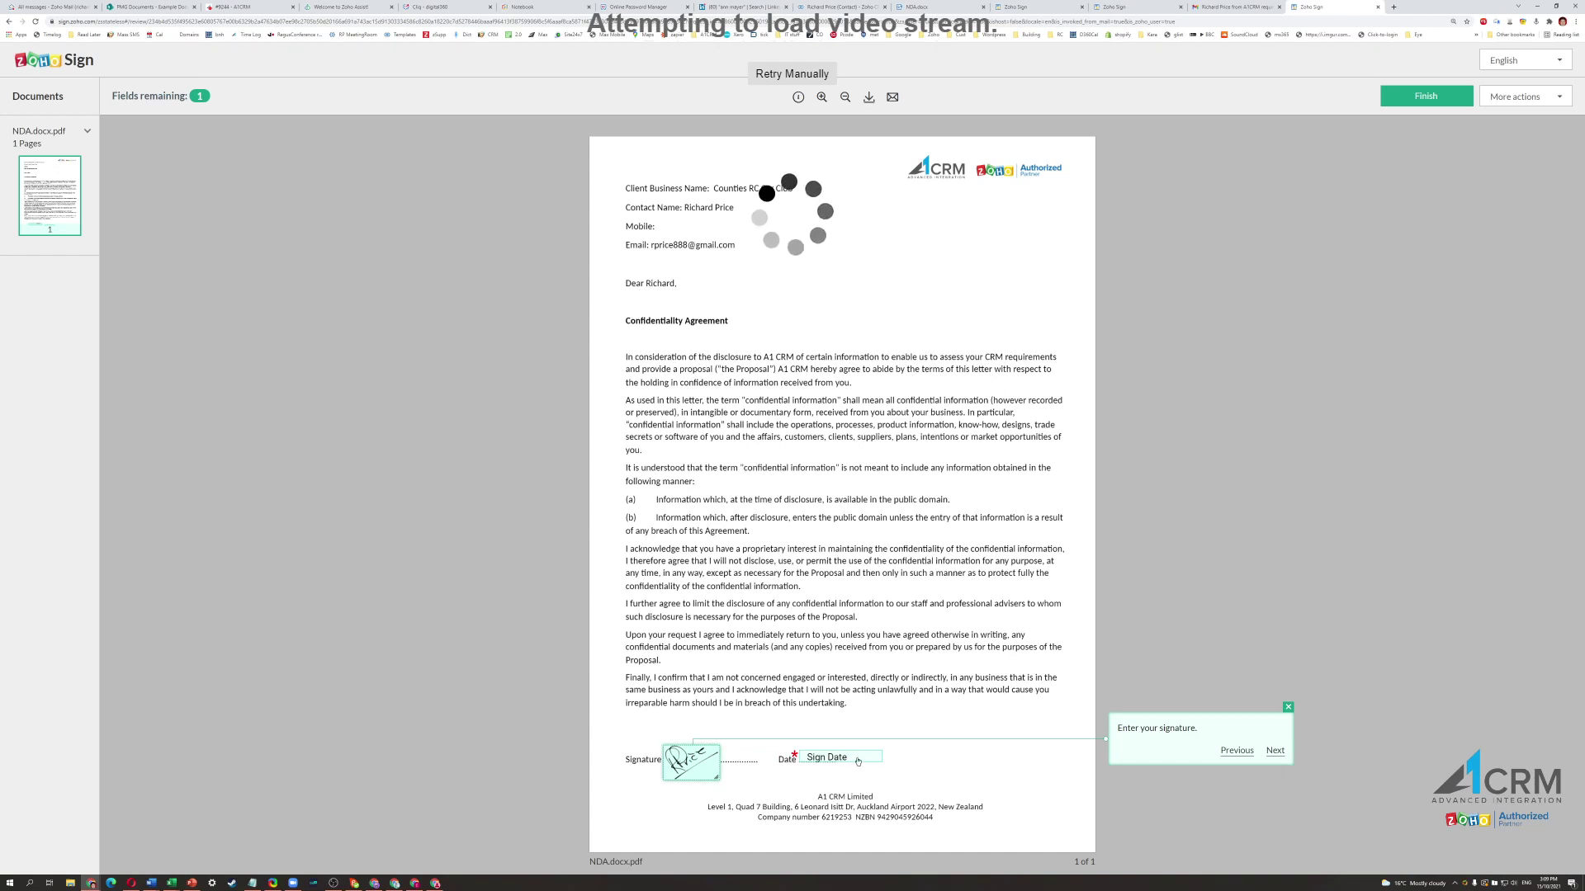
left_click(858, 761)
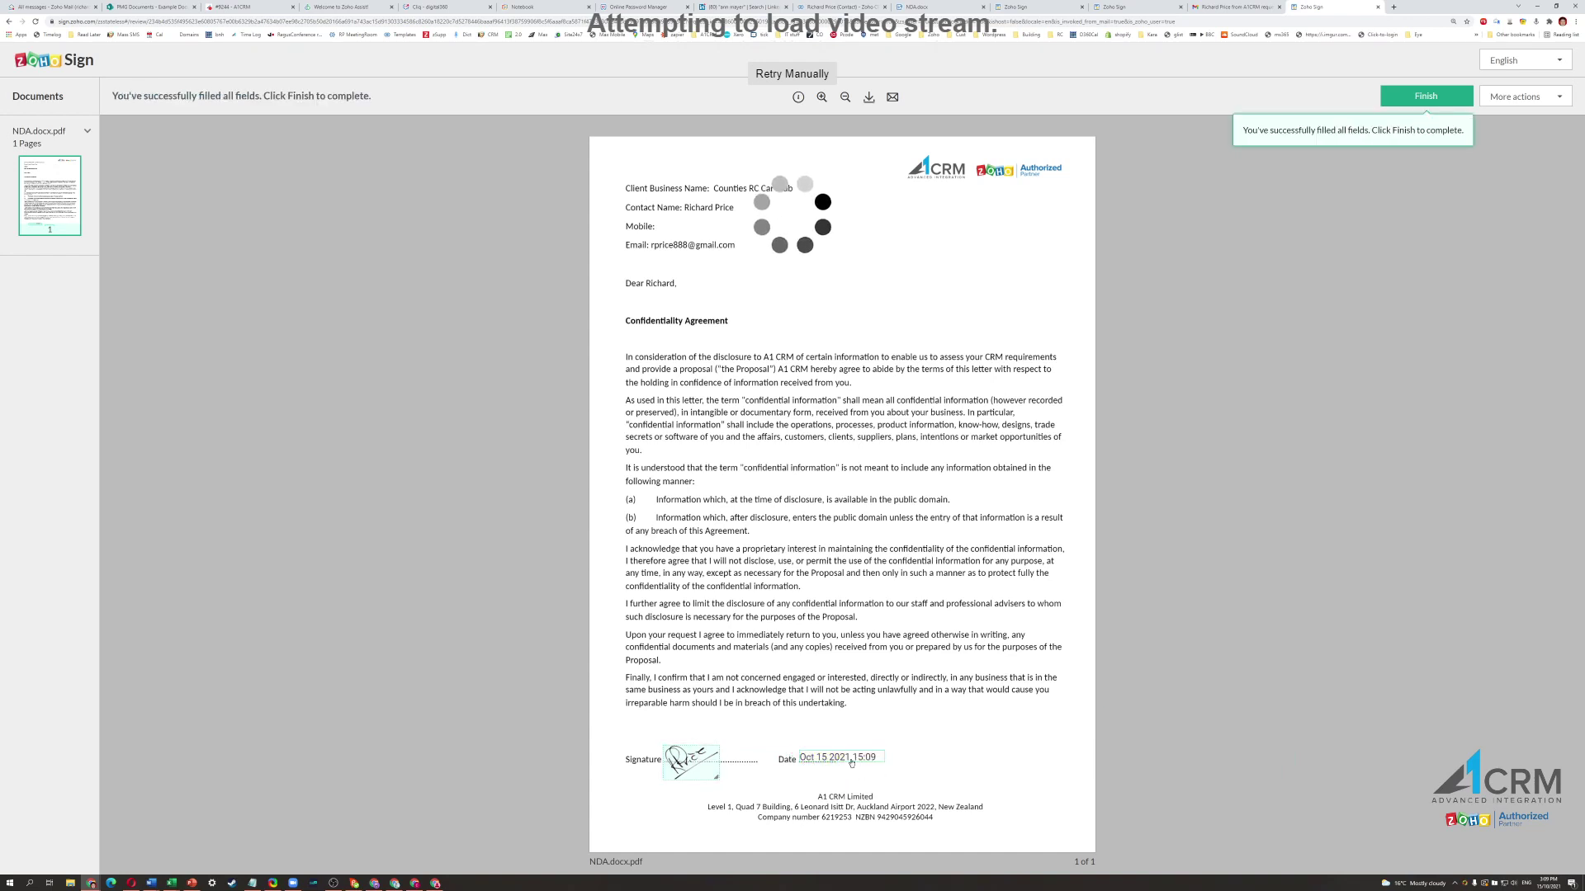
Finish signing to reach the 'You have signed this document' confirmation.
left_click(1433, 103)
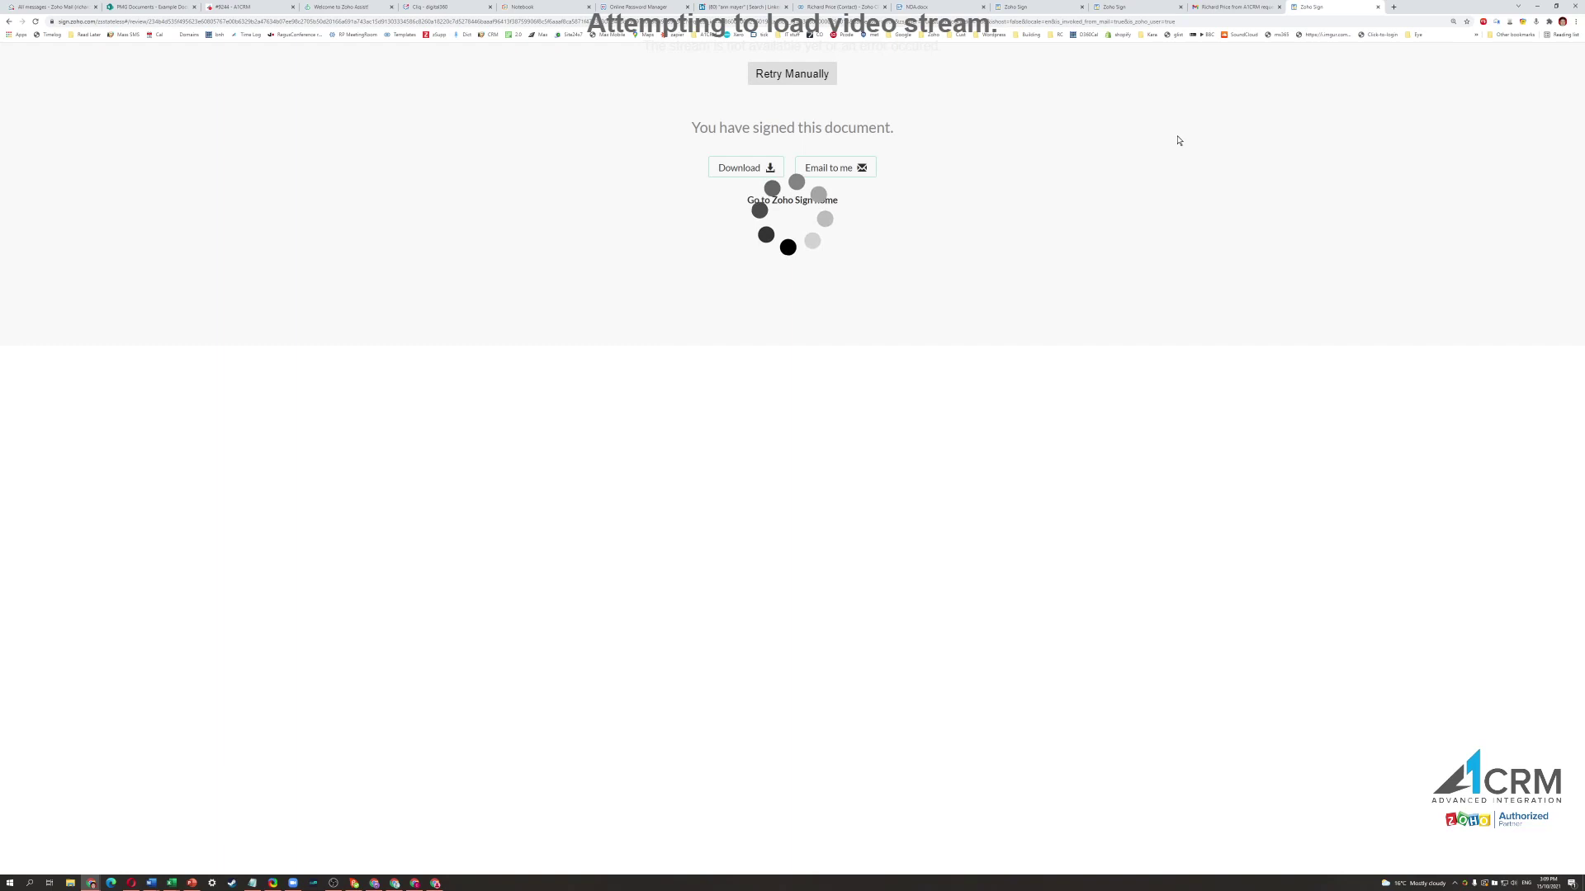
Open the 'document completed' email from the Gmail inbox.
left_click(1236, 9)
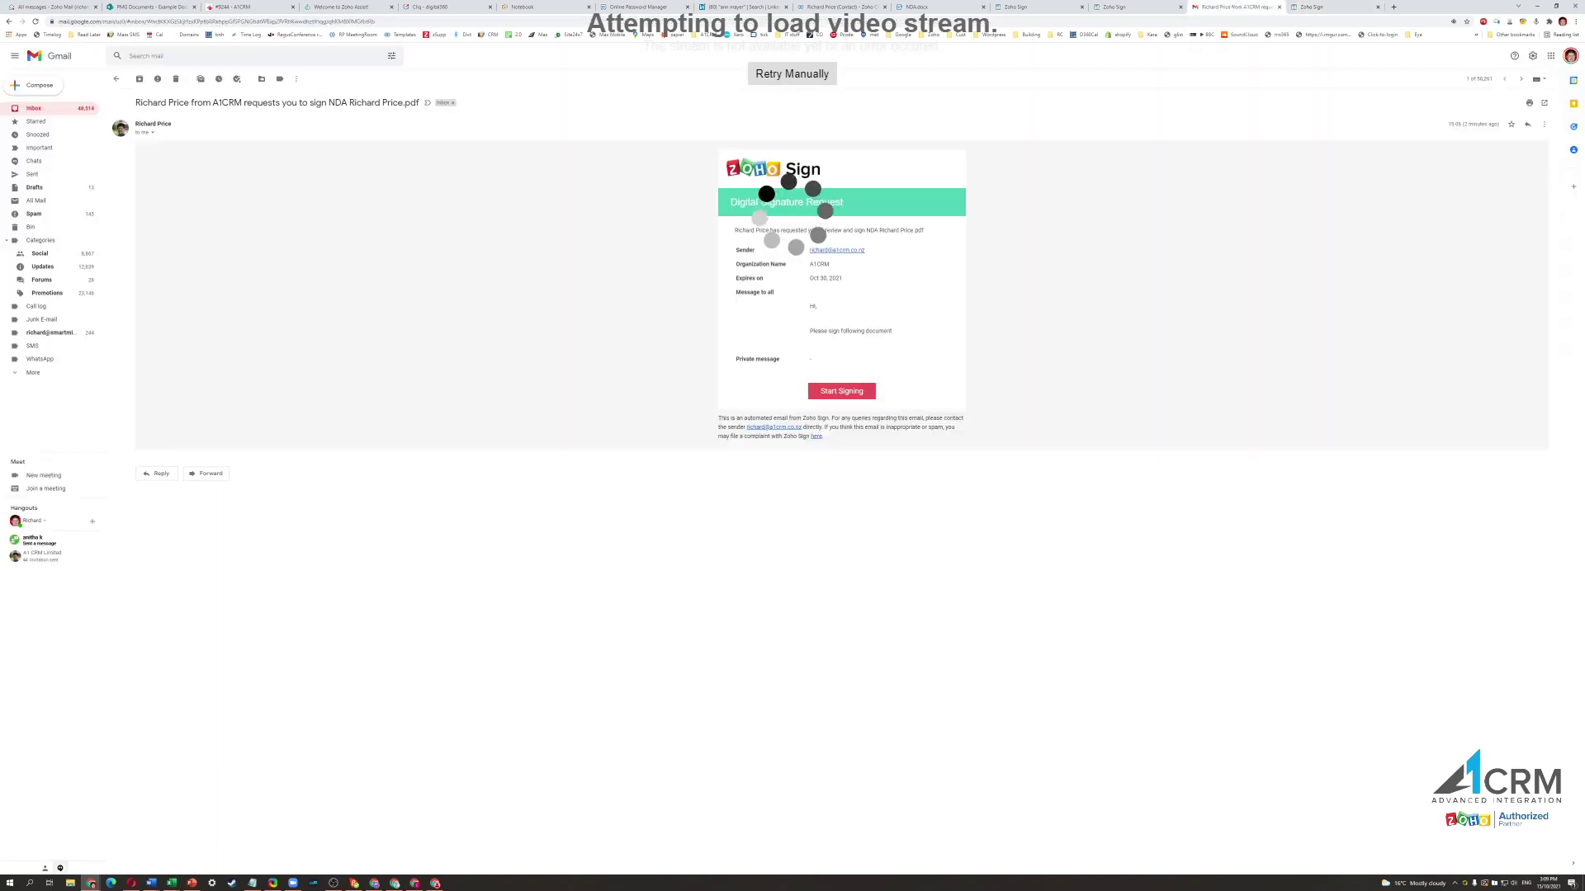
left_click(118, 79)
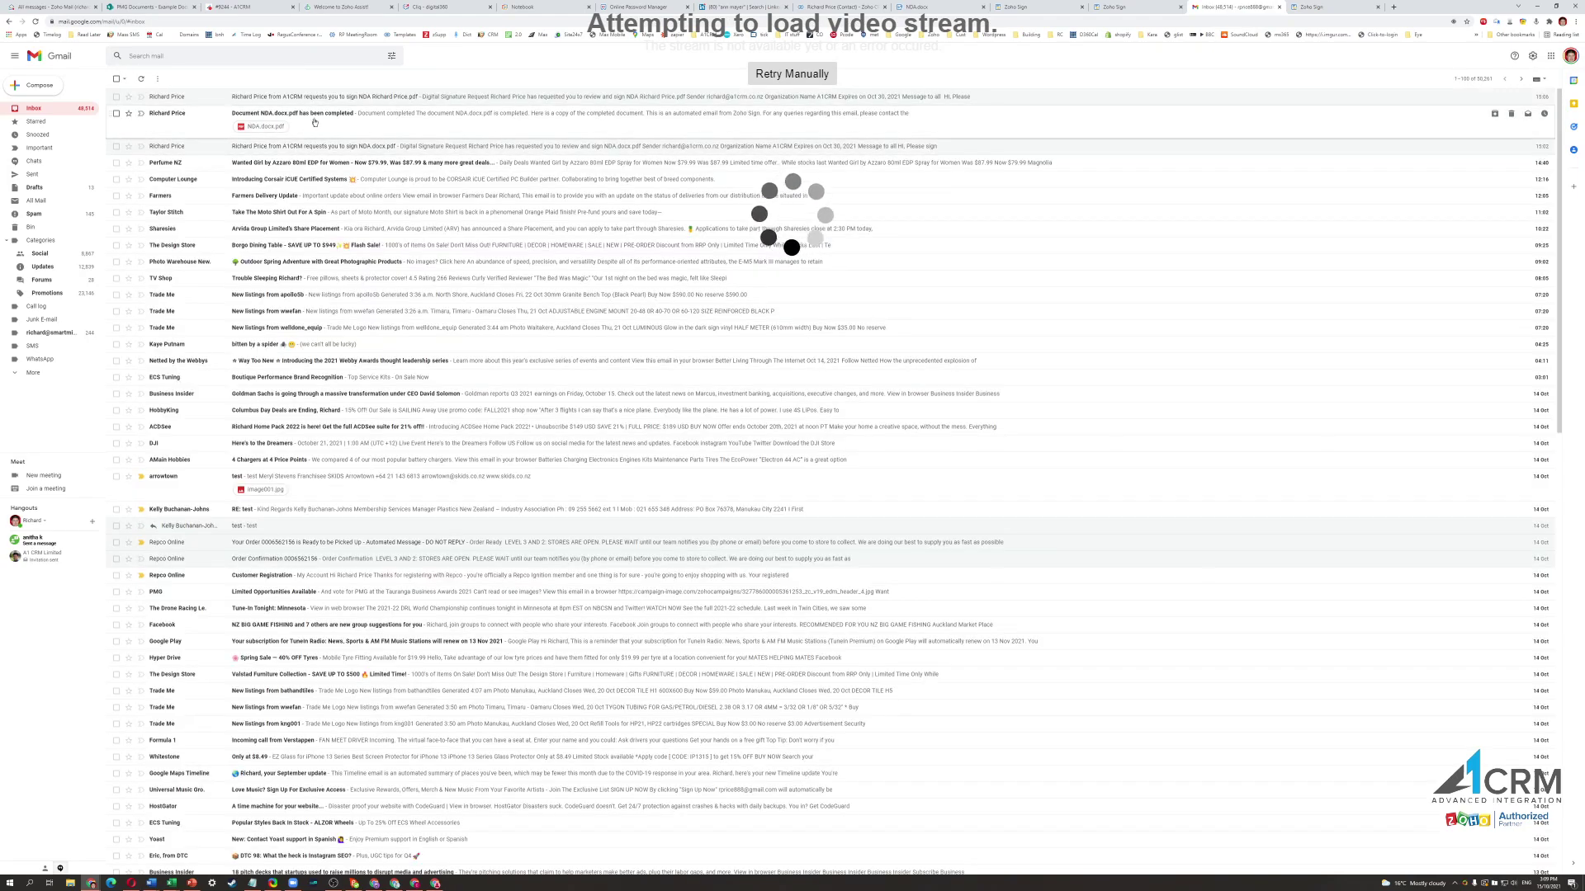
left_click(357, 130)
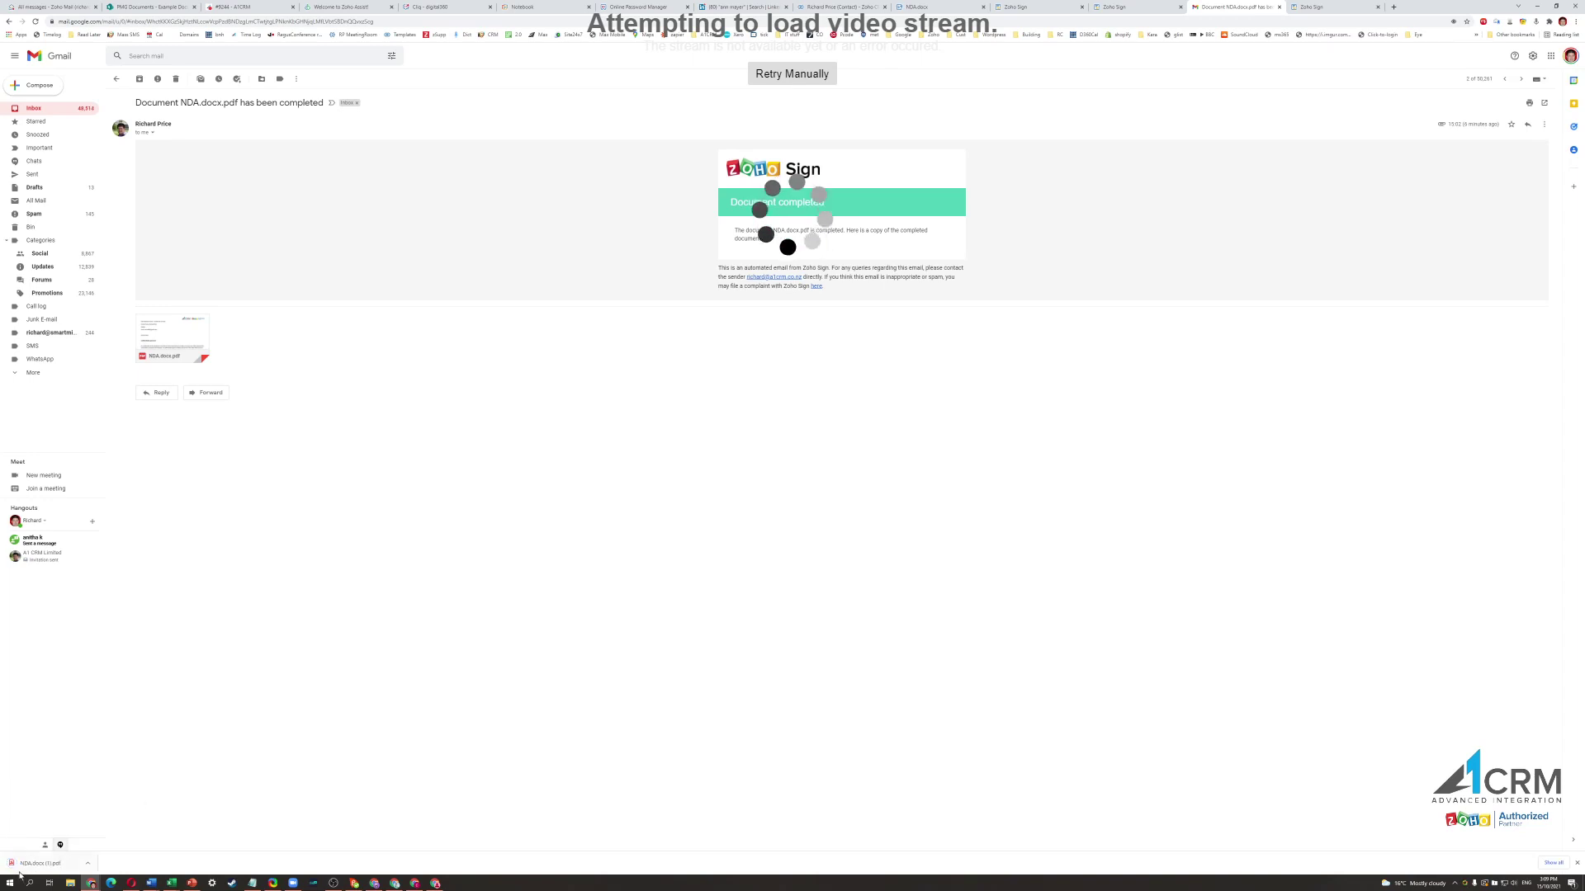
Review the downloaded signed NDA PDF, then return to the contact's Zoho CRM record.
left_click(39, 863)
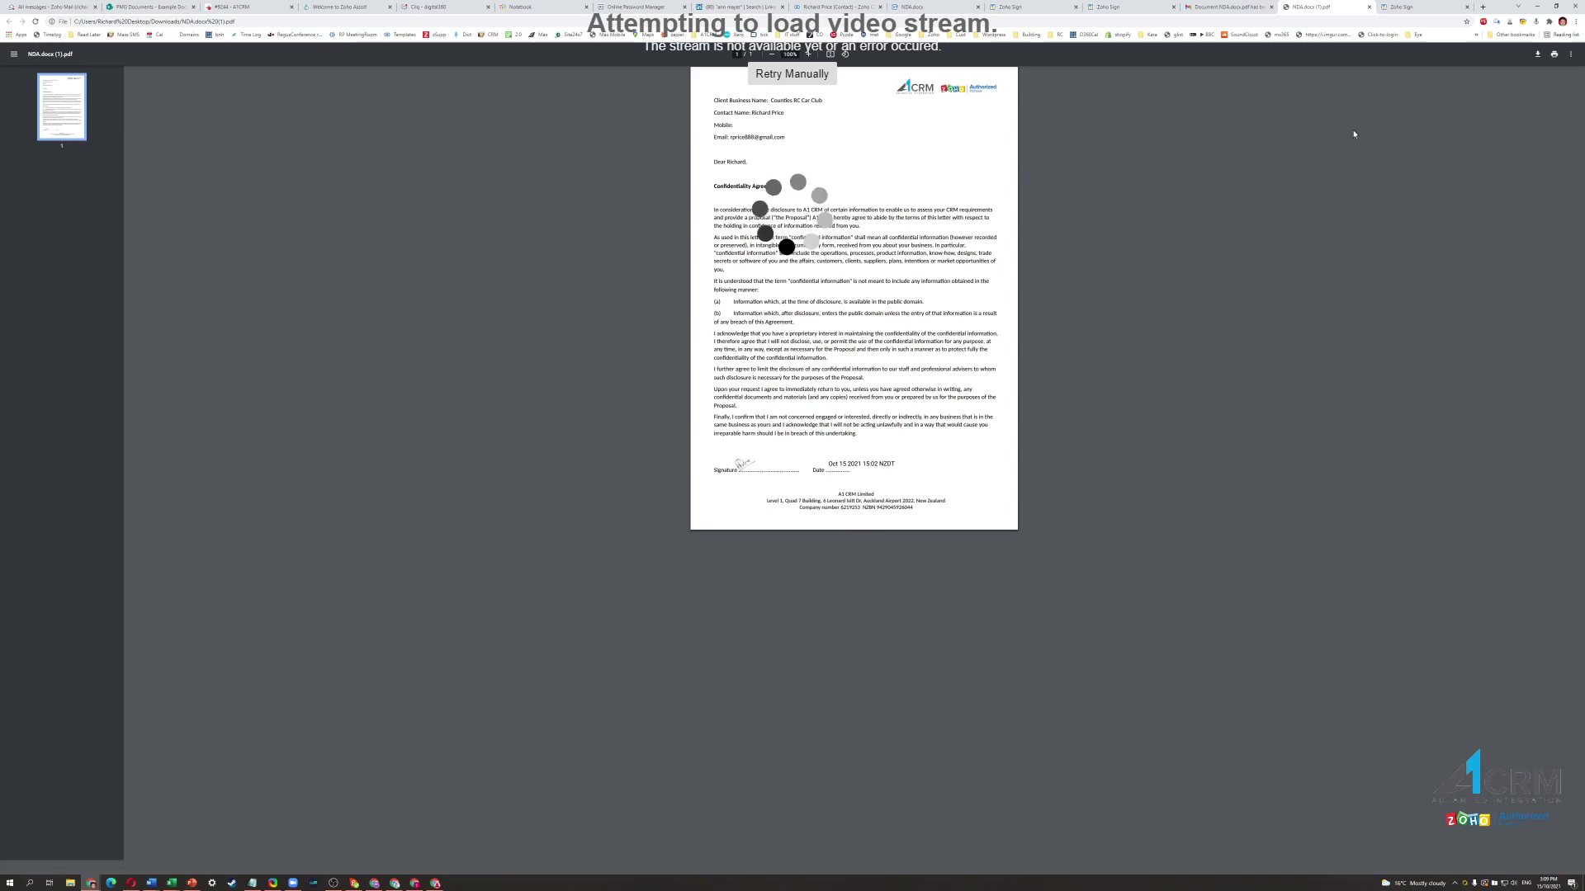
left_click(1368, 8)
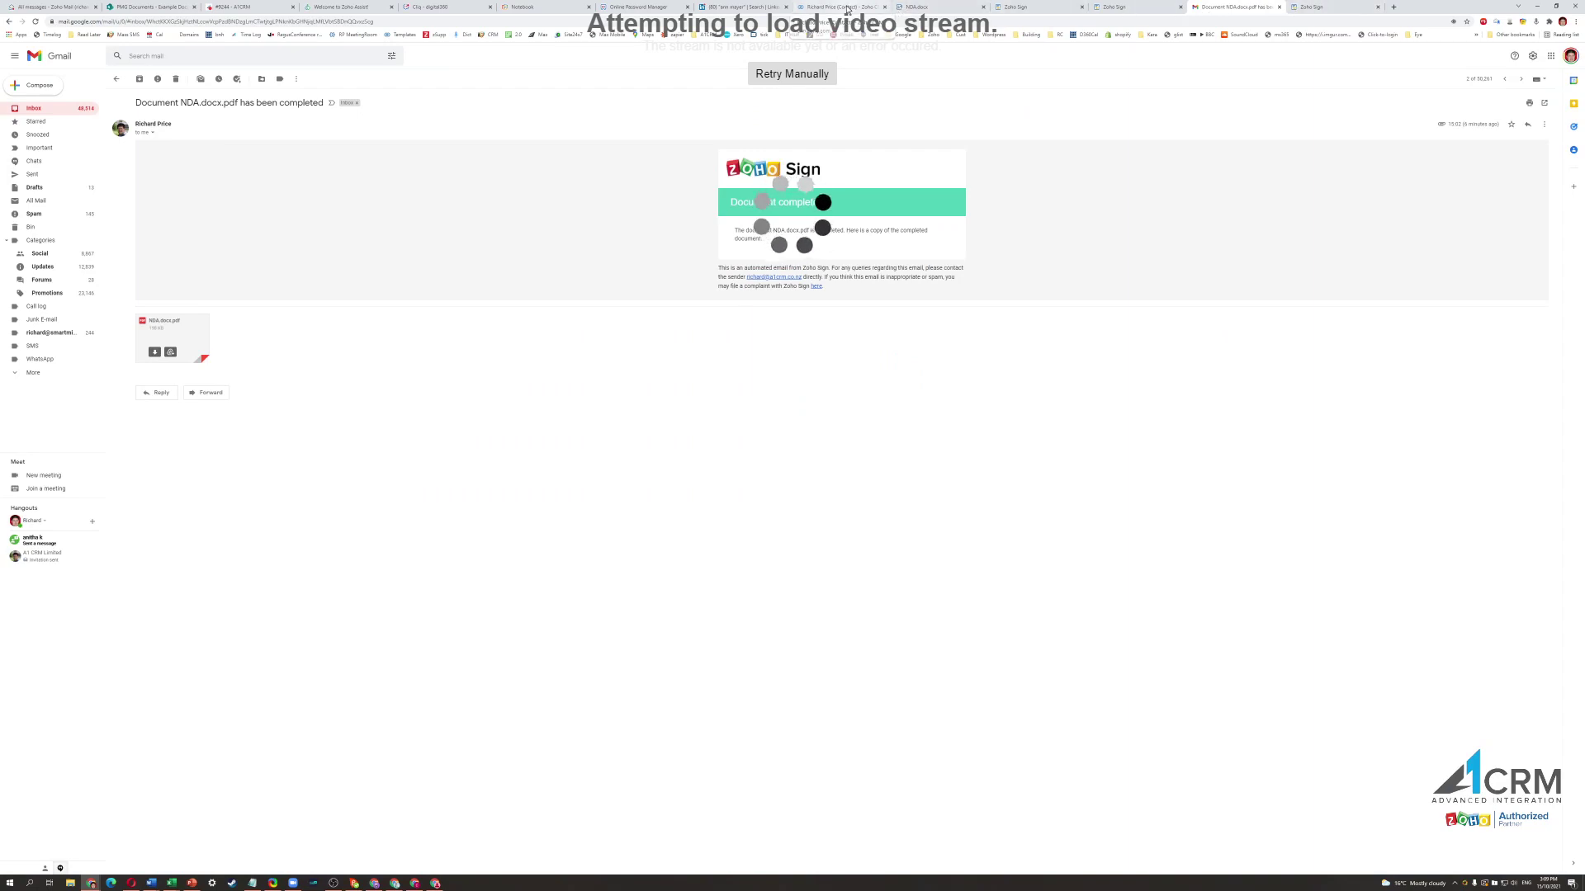
left_click(847, 9)
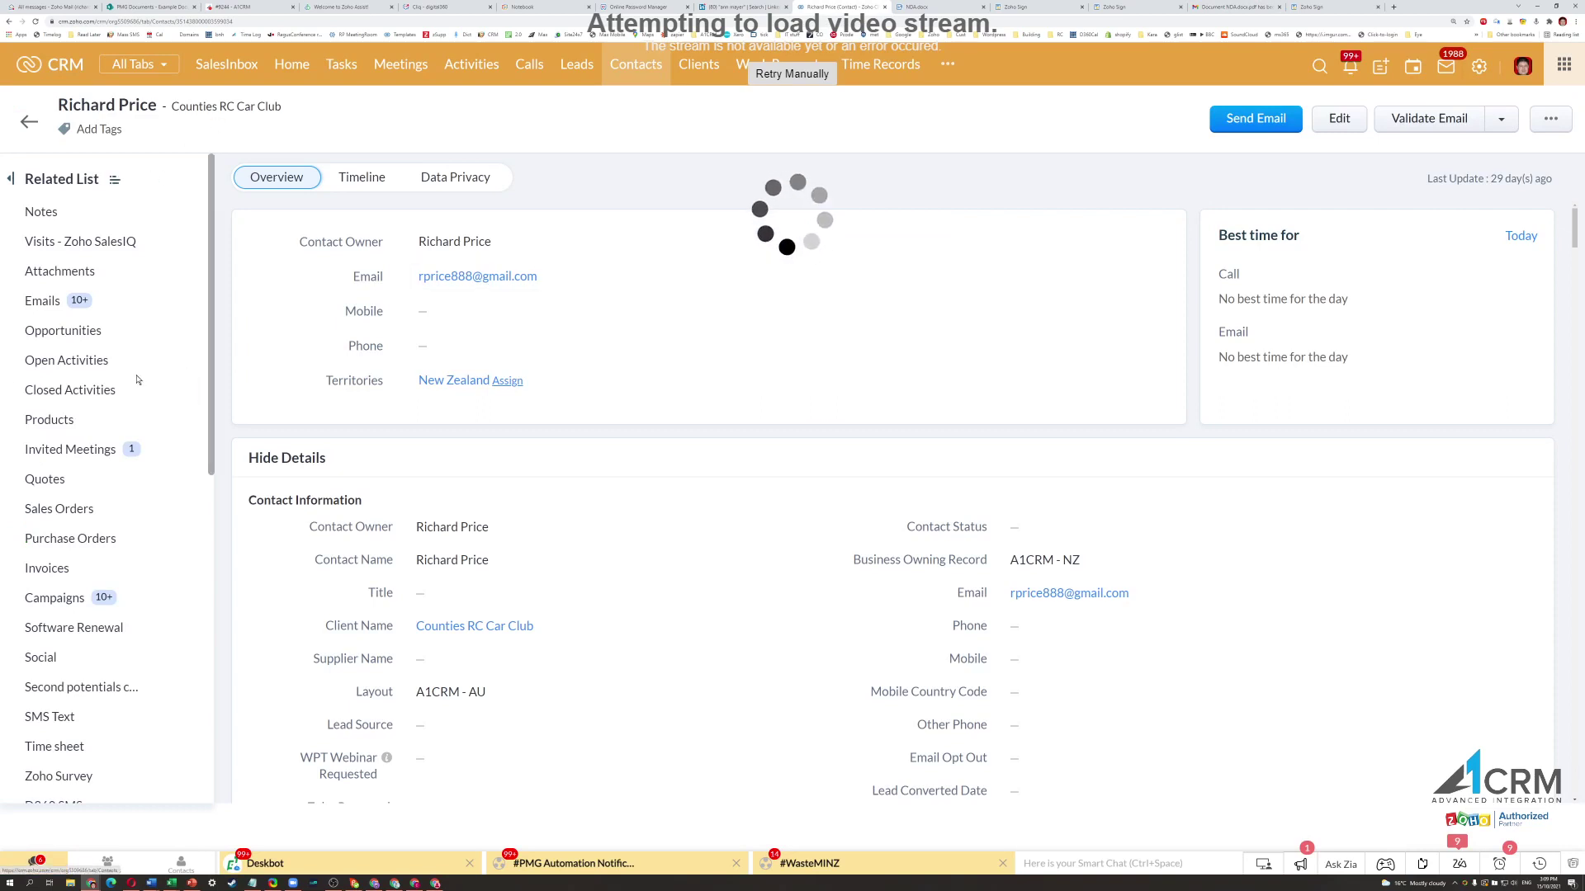
scroll(137, 380, "down", 5)
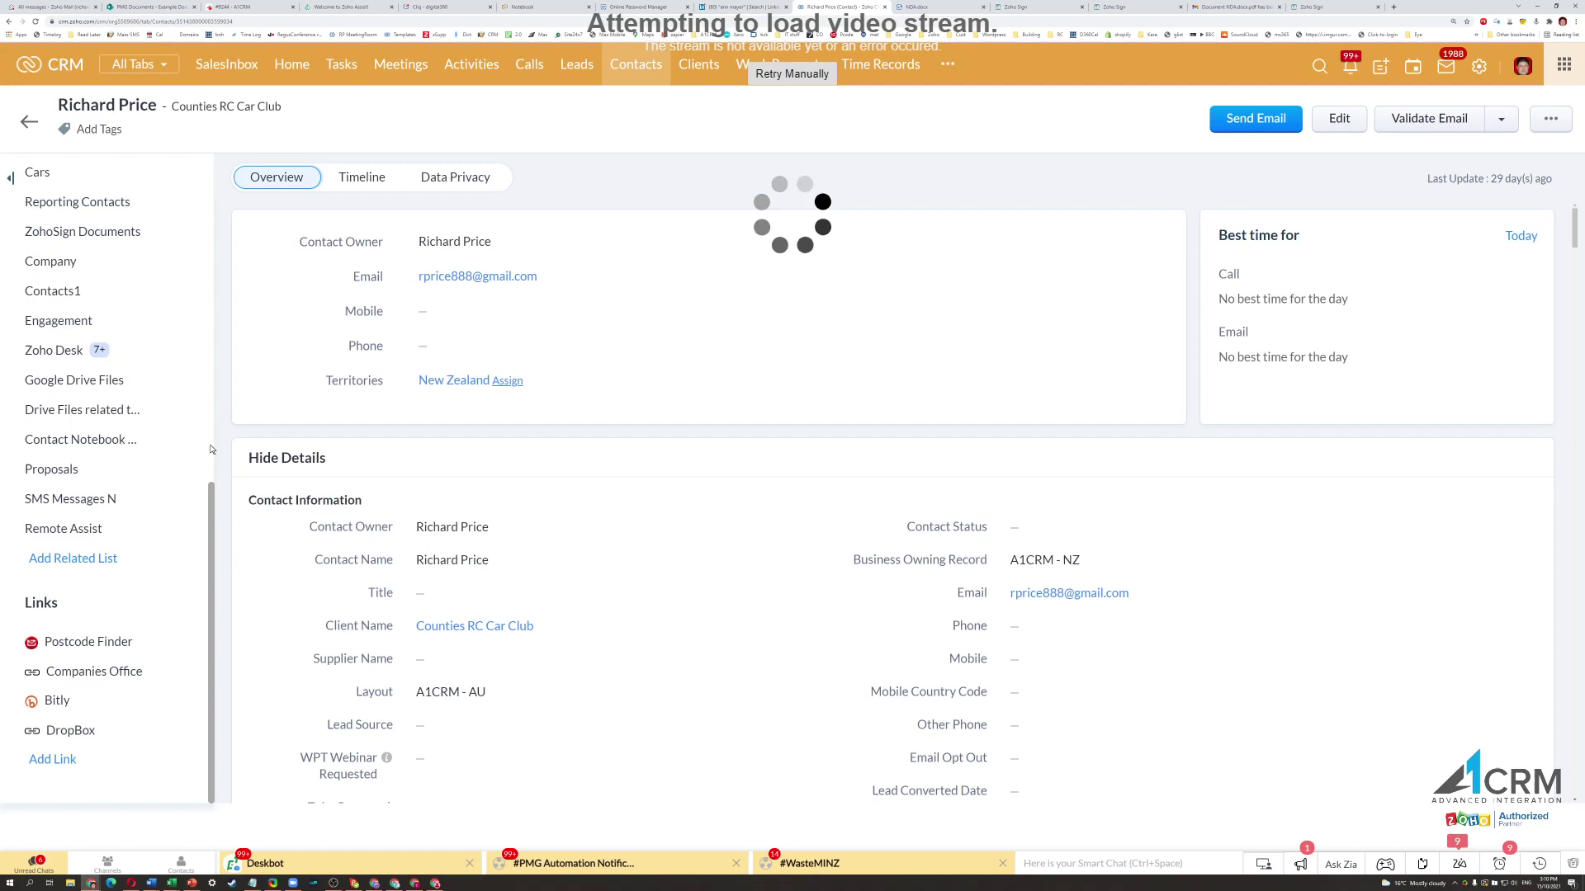
scroll(124, 413, "up", 3)
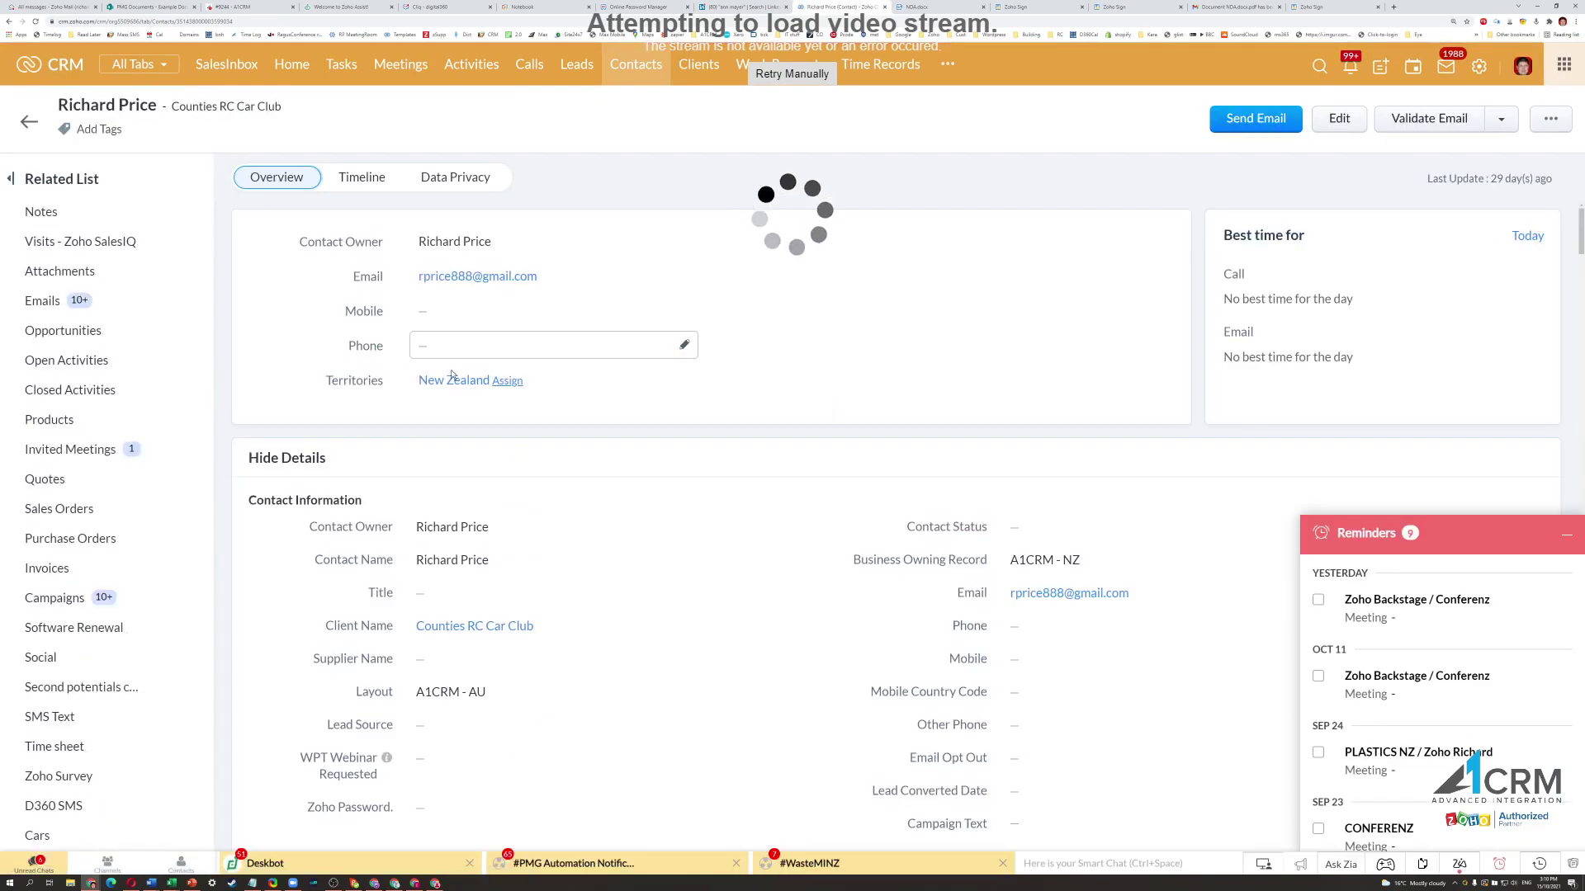
left_click(43, 301)
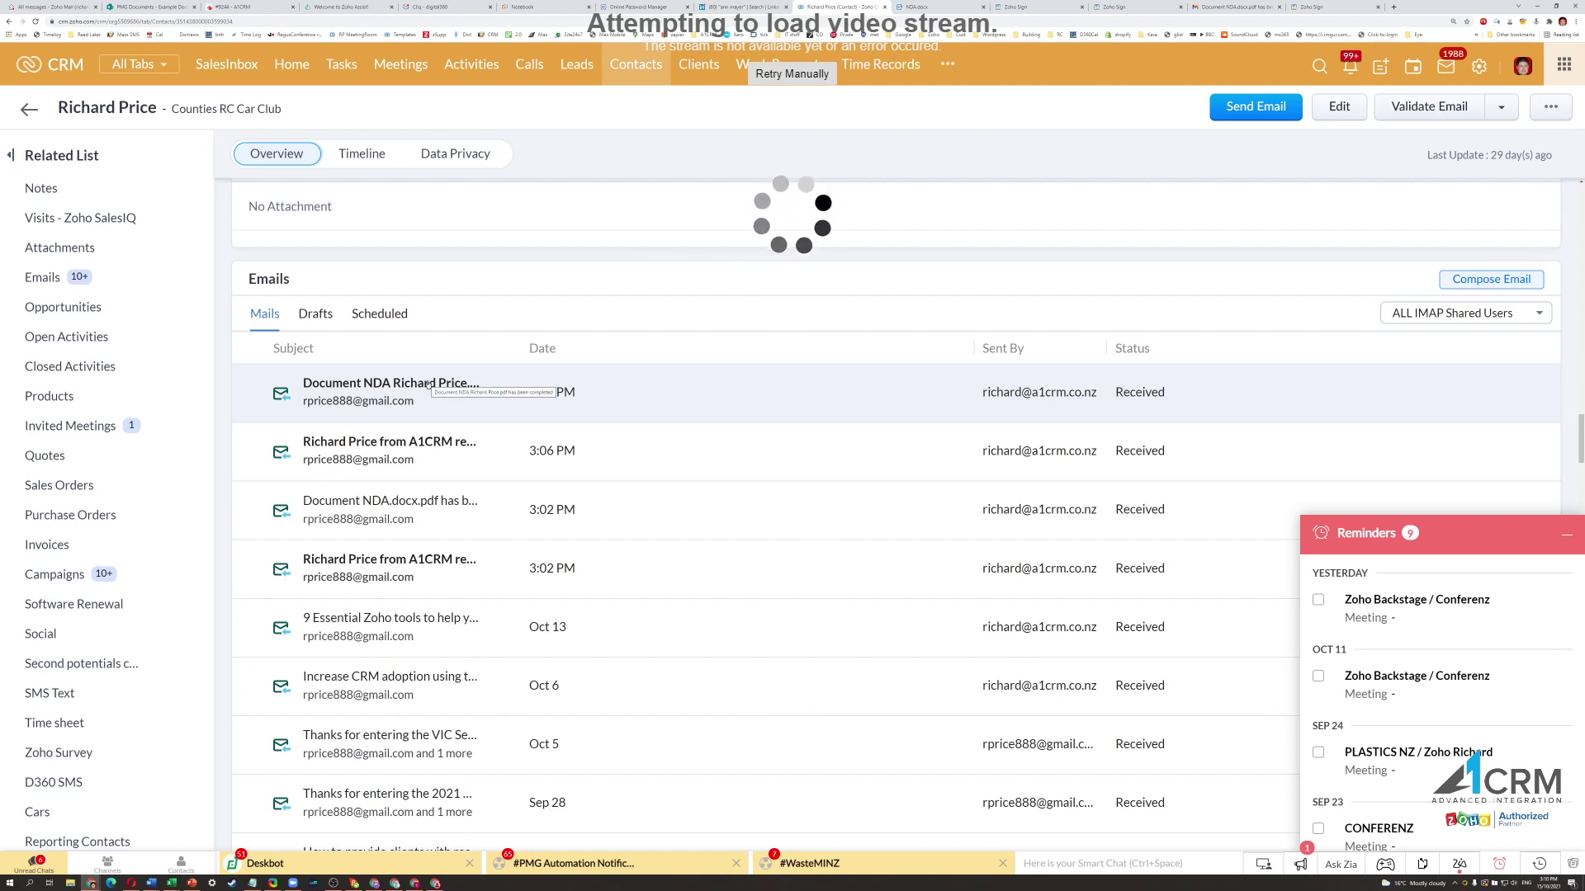
scroll(150, 337, "down", 7)
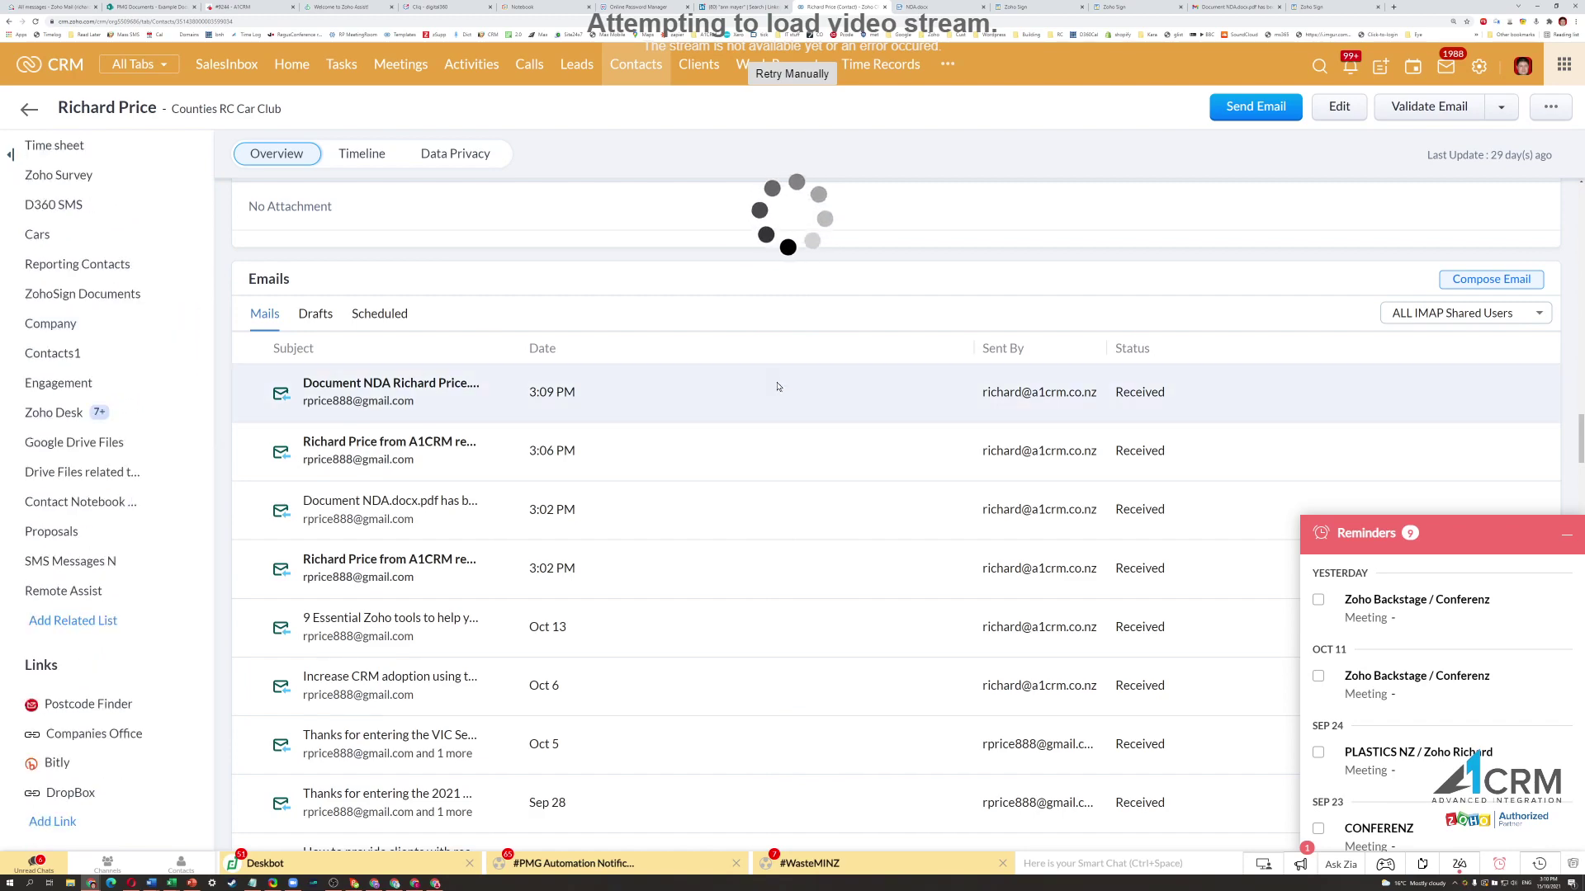
scroll(777, 386, "up", 15)
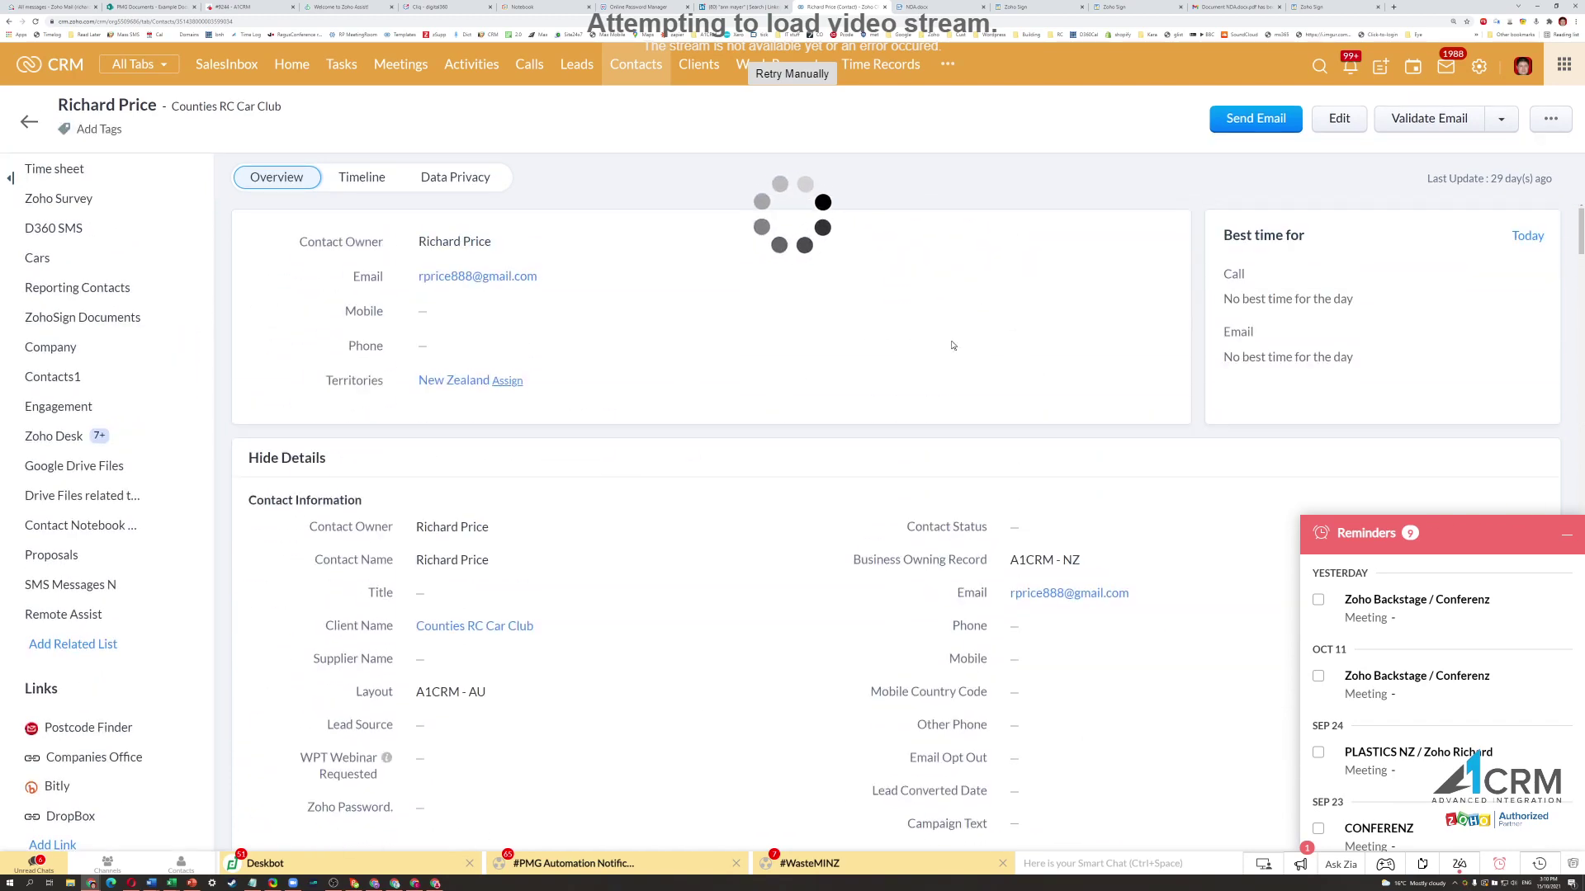